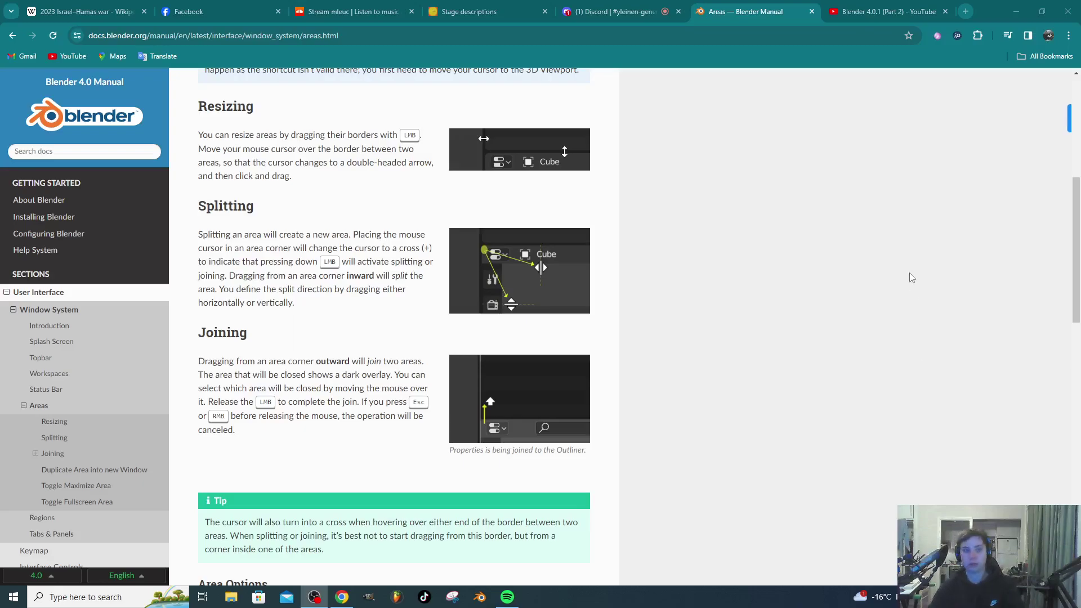
Step: Launch Blender 4.0 through the Windows search and bring it in front of the manual's Areas page
{"action": "scroll", "coordinate": [740, 285], "scroll_direction": "up", "scroll_amount": 6}
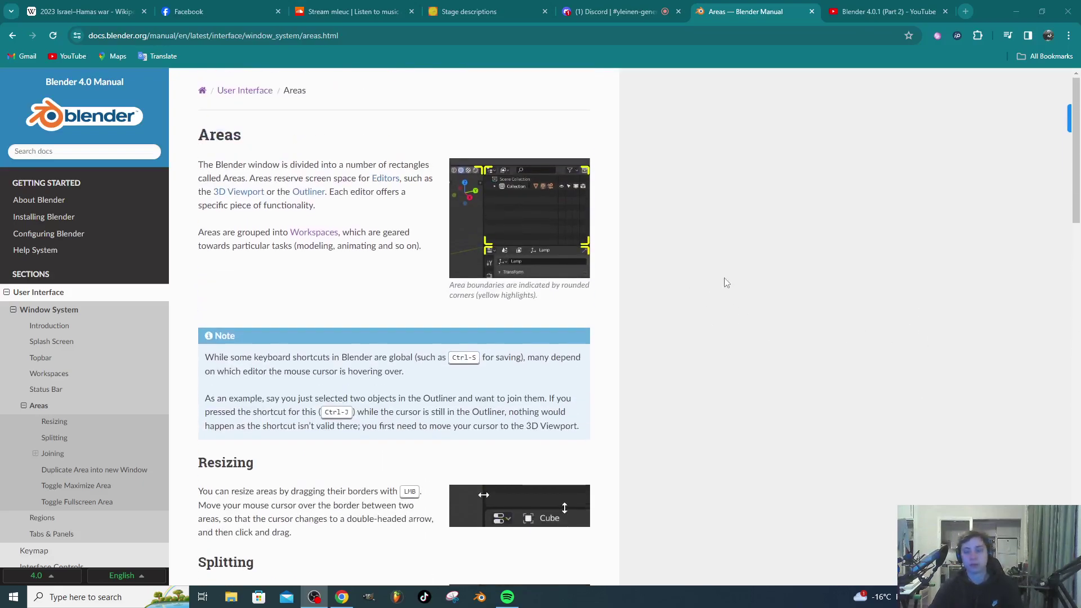
{"action": "left_click", "coordinate": [92, 598]}
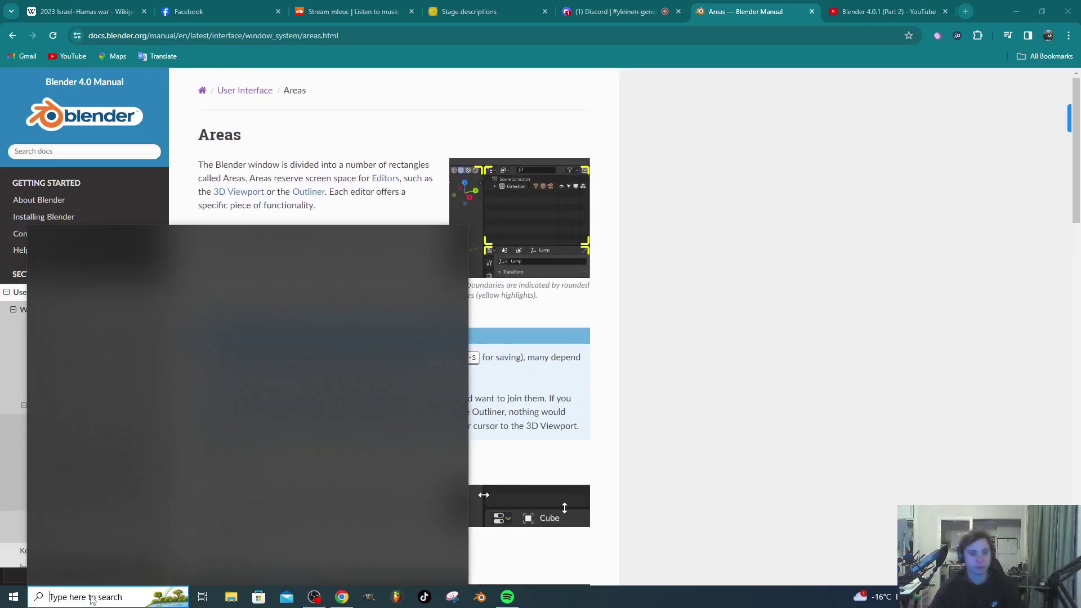
{"action": "type", "text": "ble"}
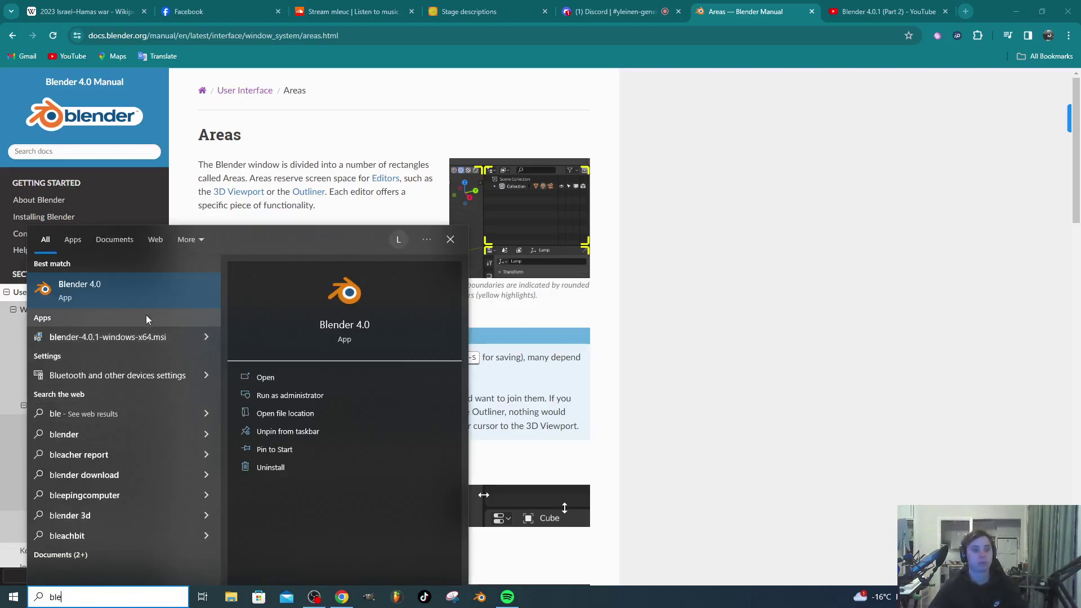
{"action": "left_click", "coordinate": [145, 305]}
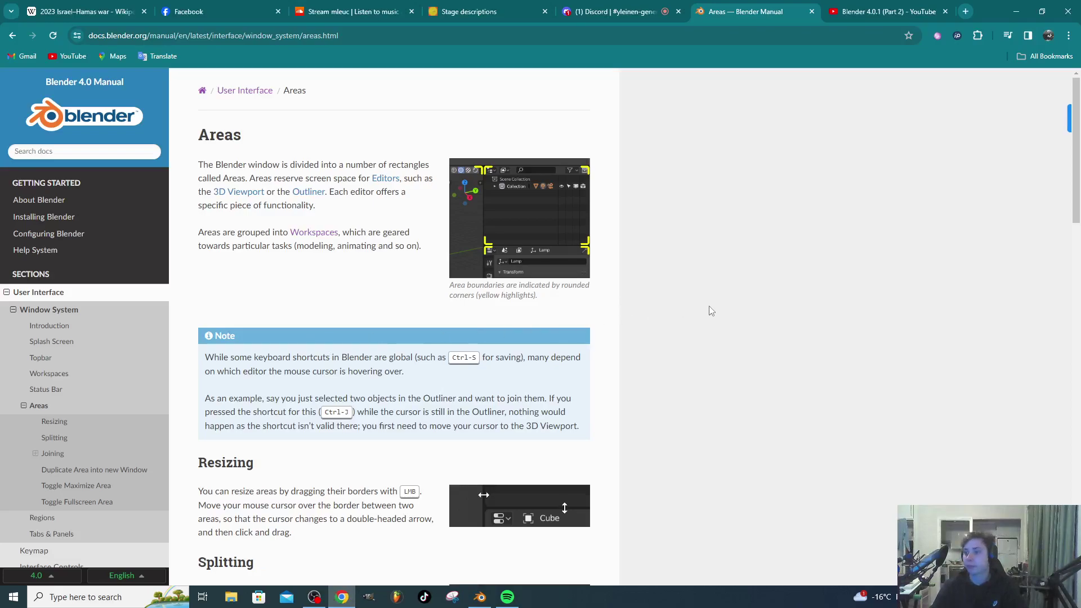
{"action": "scroll", "coordinate": [627, 242], "scroll_direction": "down", "scroll_amount": 2}
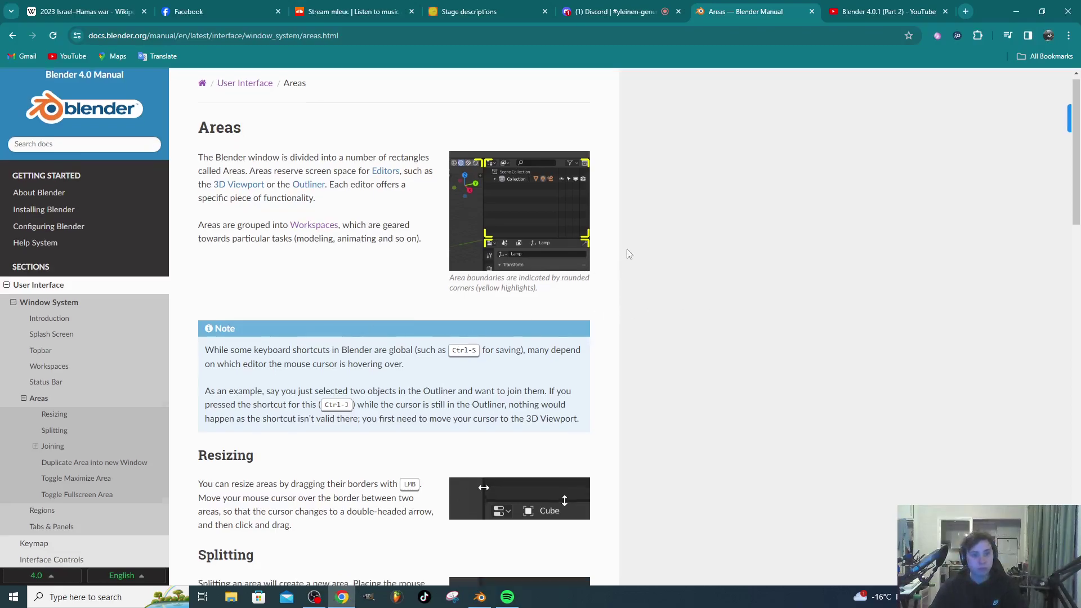
{"action": "left_click", "coordinate": [492, 602]}
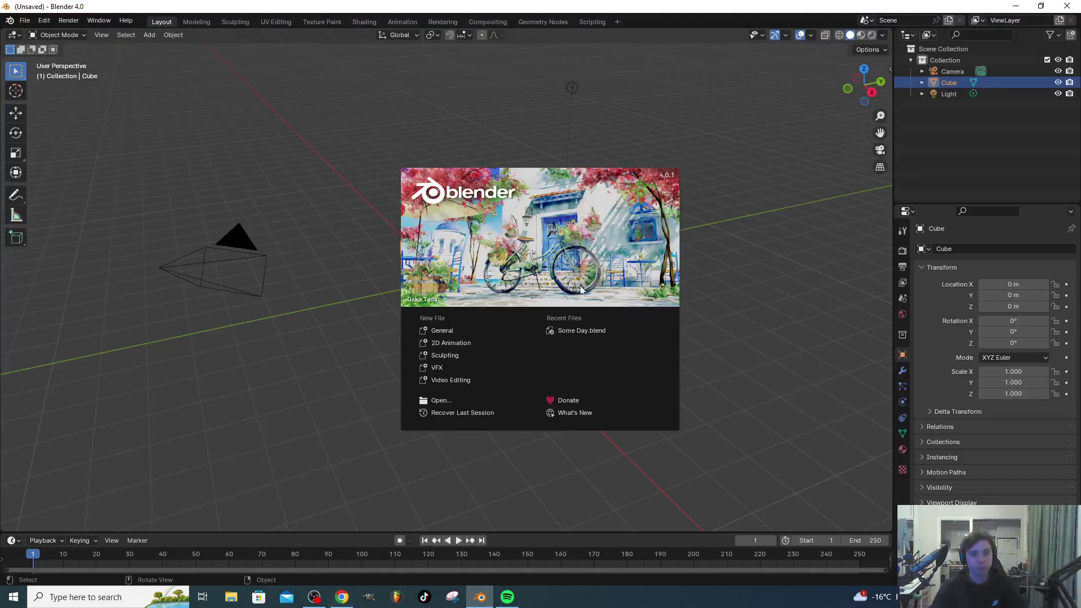
Step: Open the recent file Some Day.blend and replace it with a new General file
{"action": "left_click", "coordinate": [568, 333]}
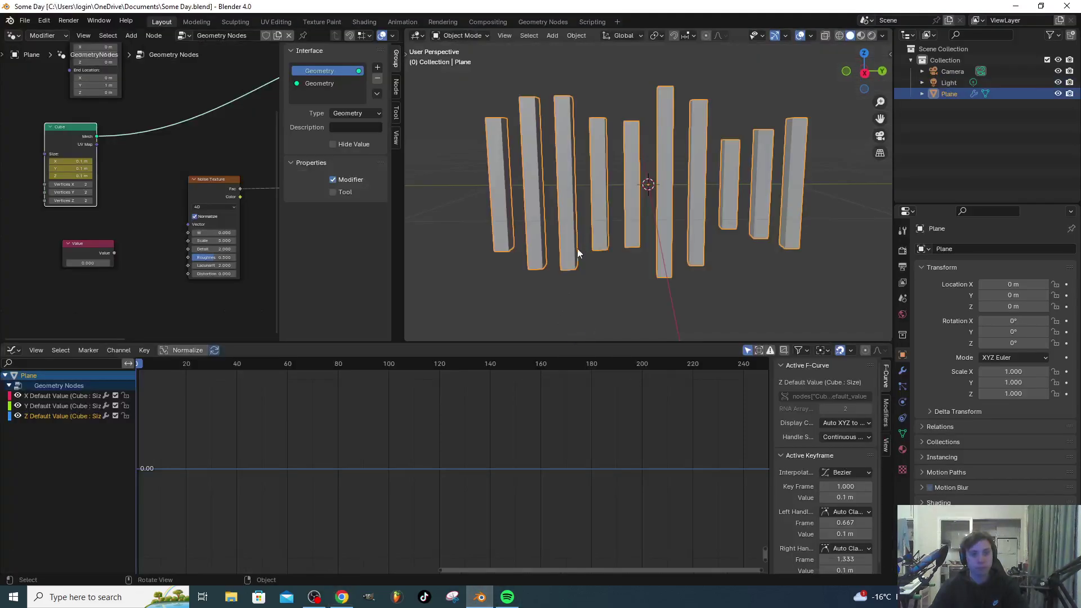
{"action": "left_click", "coordinate": [9, 21]}
{"action": "left_click", "coordinate": [18, 32]}
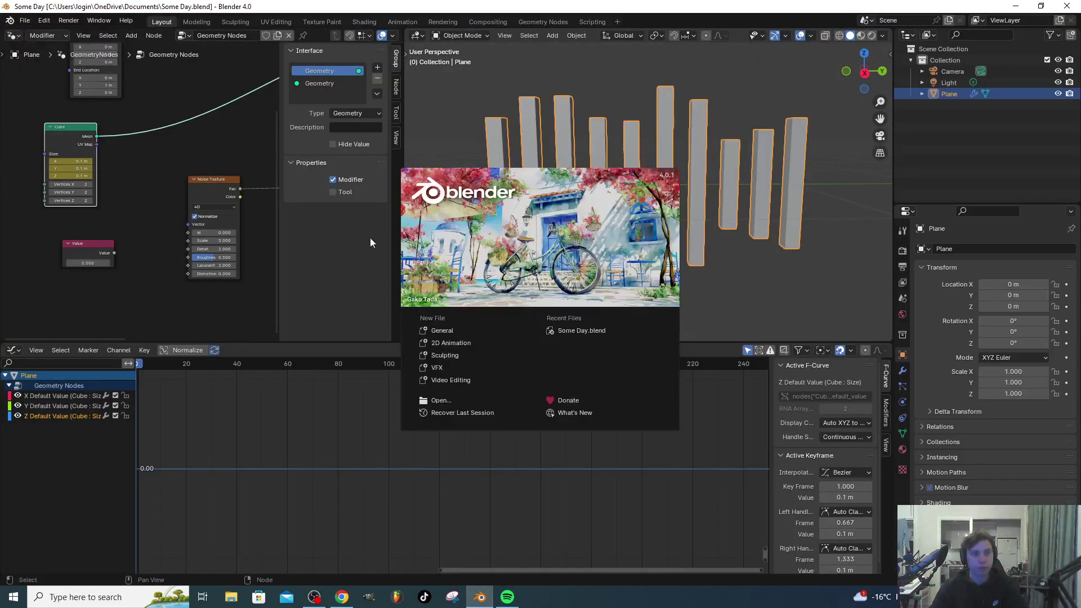
{"action": "left_click", "coordinate": [432, 332]}
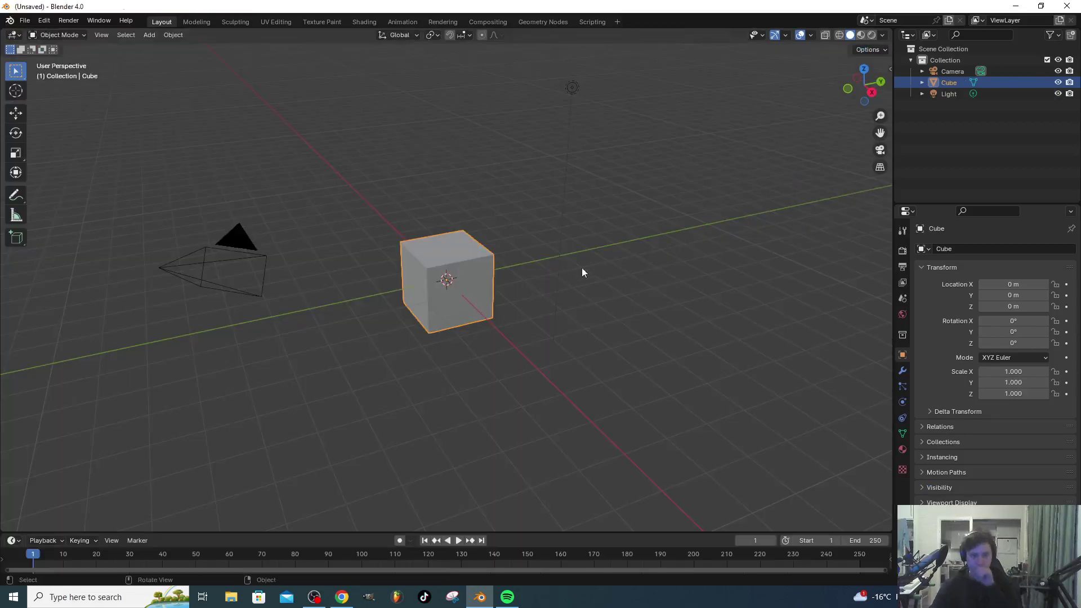
Step: Consult the manual's Splitting section and split the 3D viewport into two stacked viewports
{"action": "mouse_move", "coordinate": [893, 182]}
{"action": "left_mouse_down"}
{"action": "mouse_move", "coordinate": [294, 180]}
{"action": "mouse_move", "coordinate": [894, 167]}
{"action": "left_mouse_up"}
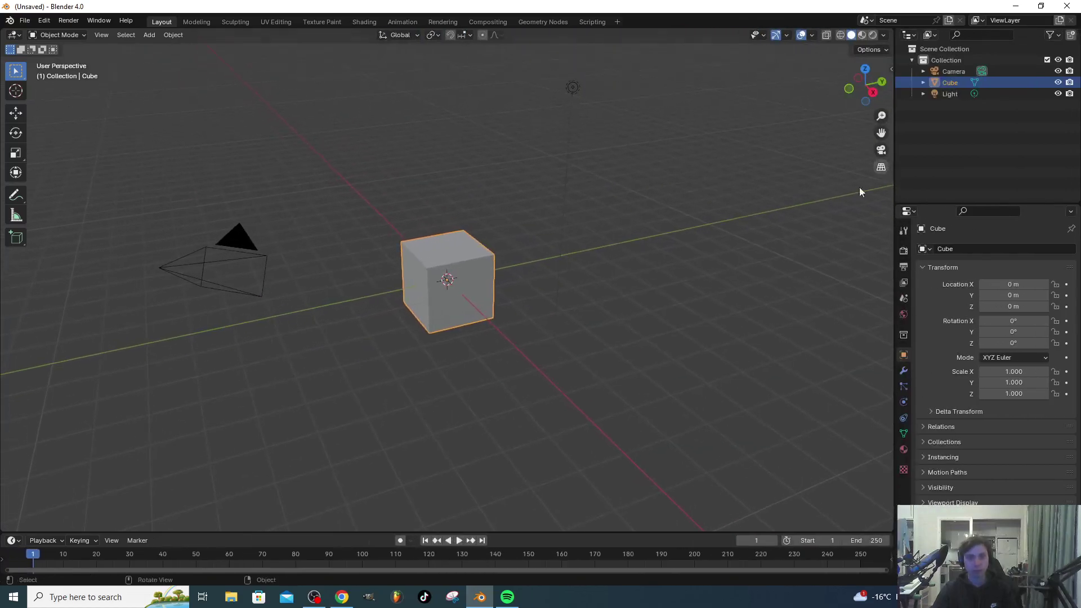
{"action": "left_click", "coordinate": [342, 597]}
{"action": "scroll", "coordinate": [425, 338], "scroll_direction": "down", "scroll_amount": 3}
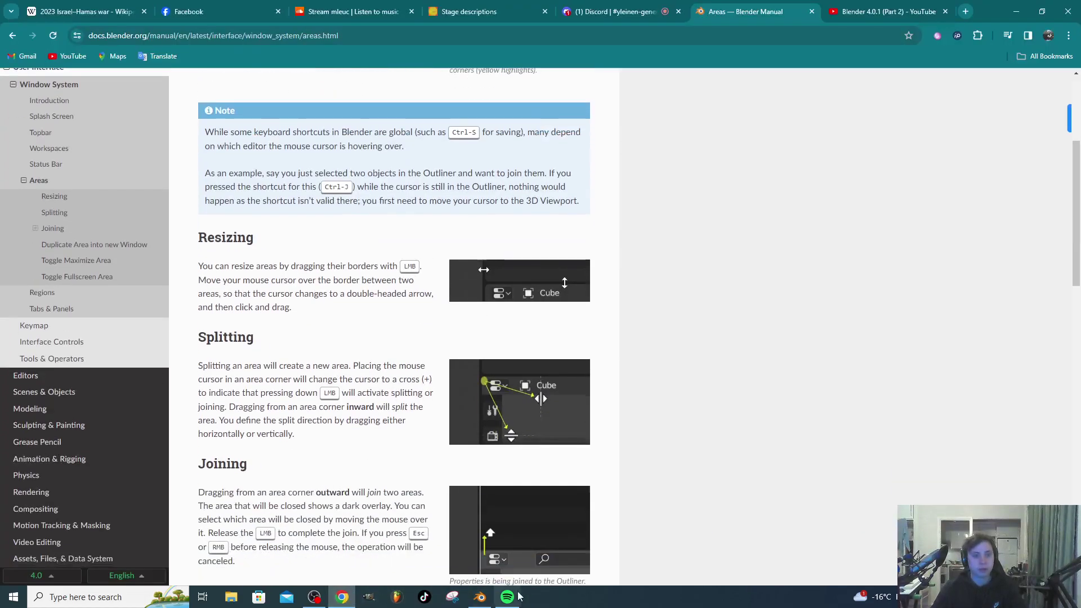
{"action": "left_click", "coordinate": [485, 599]}
{"action": "left_click", "coordinate": [488, 599]}
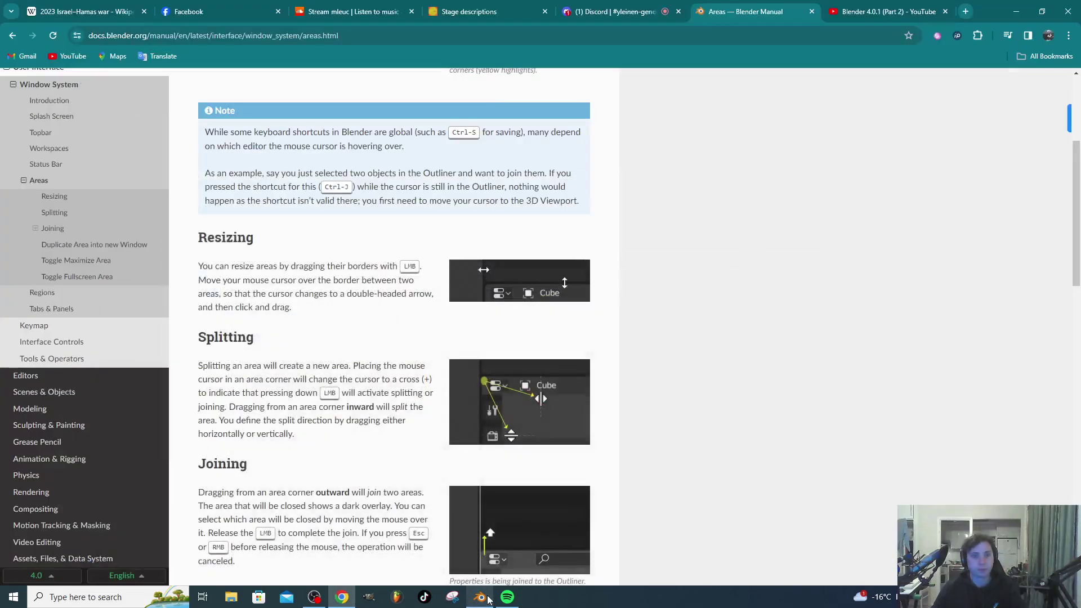
{"action": "left_click", "coordinate": [482, 598]}
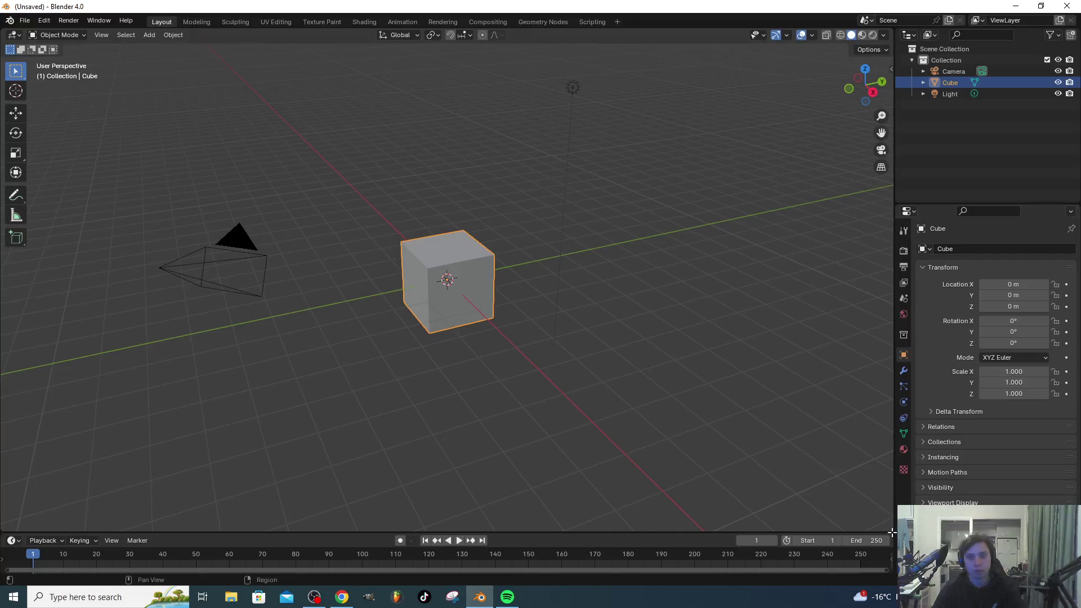
{"action": "left_click_drag", "start_coordinate": [890, 533], "coordinate": [816, 272]}
Step: Glance at the manual's Joining section and lower the border between the stacked 3D viewports to enlarge the upper one
{"action": "left_click", "coordinate": [342, 596]}
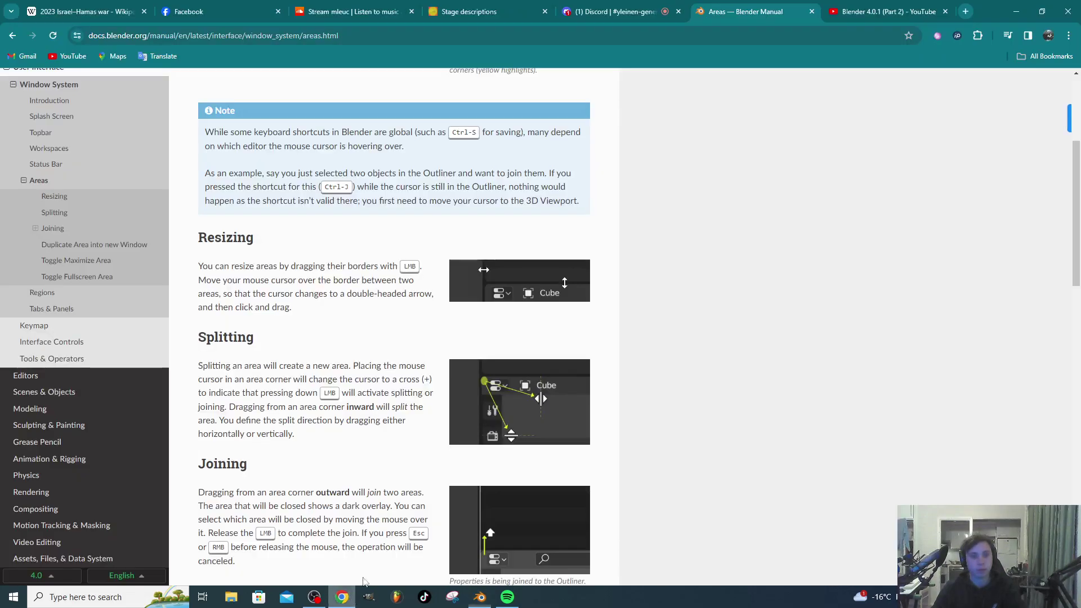
{"action": "scroll", "coordinate": [453, 355], "scroll_direction": "down", "scroll_amount": 3}
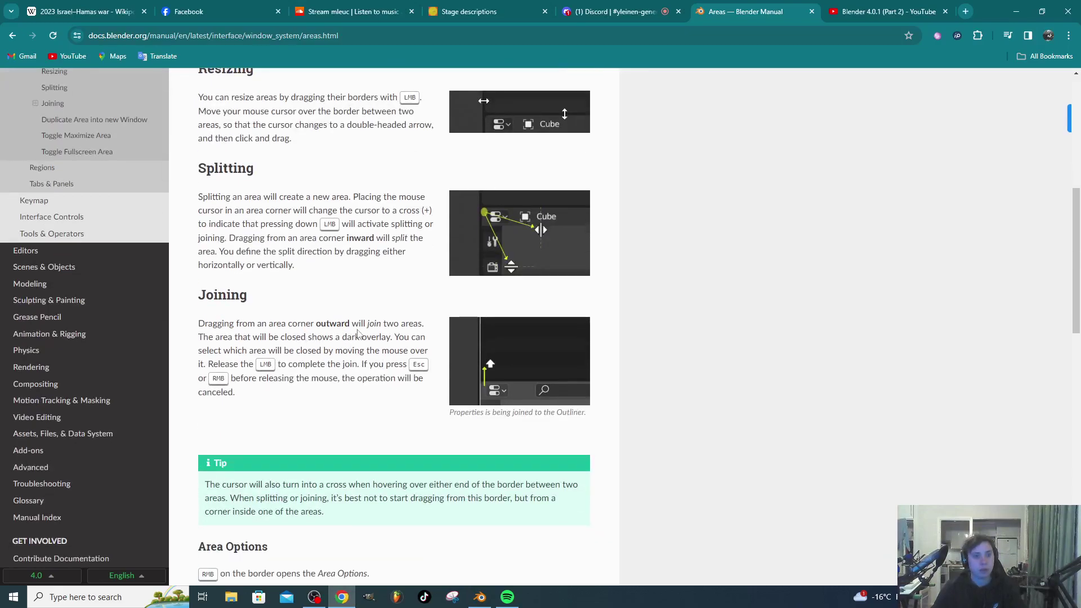
{"action": "left_click", "coordinate": [480, 596]}
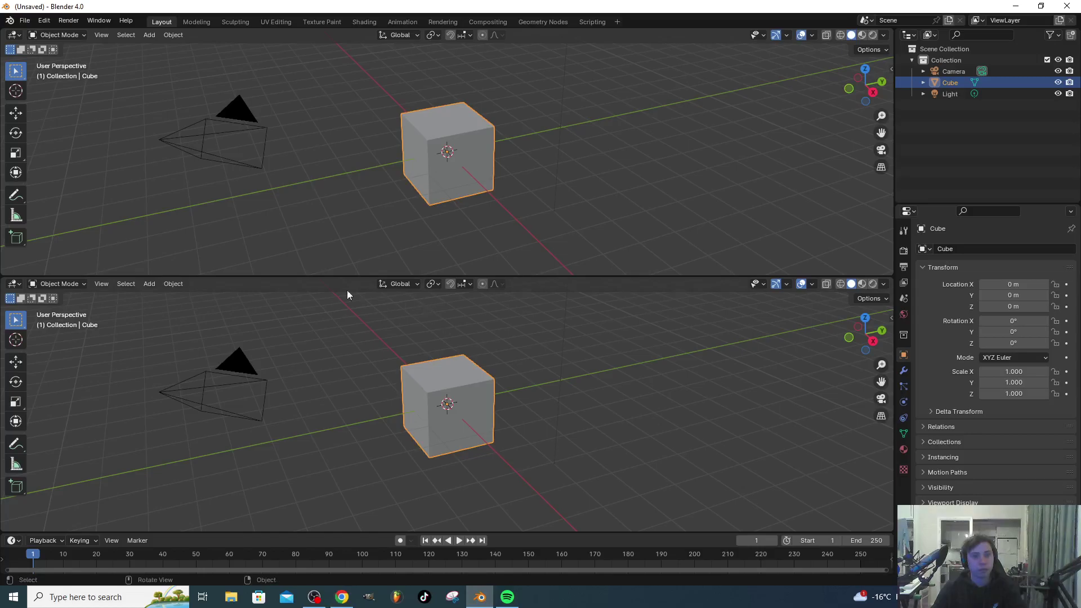
{"action": "left_click_drag", "start_coordinate": [329, 276], "coordinate": [349, 376]}
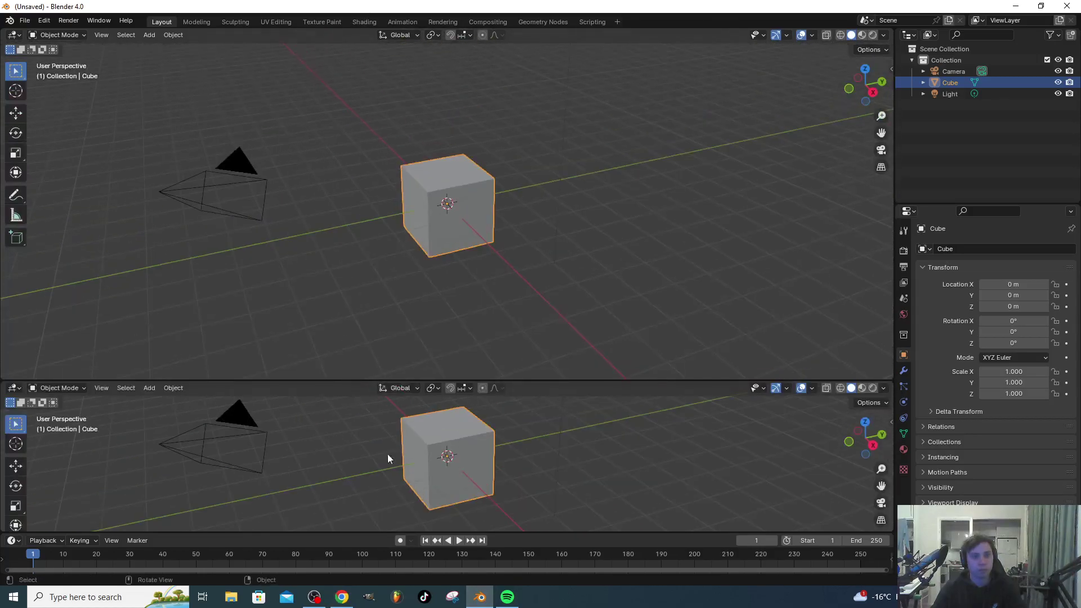
Step: Read how to join areas in the manual and merge the two stacked 3D viewports into one
{"action": "key", "text": "alt+Tab"}
{"action": "scroll", "coordinate": [394, 371], "scroll_direction": "down", "scroll_amount": 5}
{"action": "scroll", "coordinate": [361, 318], "scroll_direction": "up", "scroll_amount": 5}
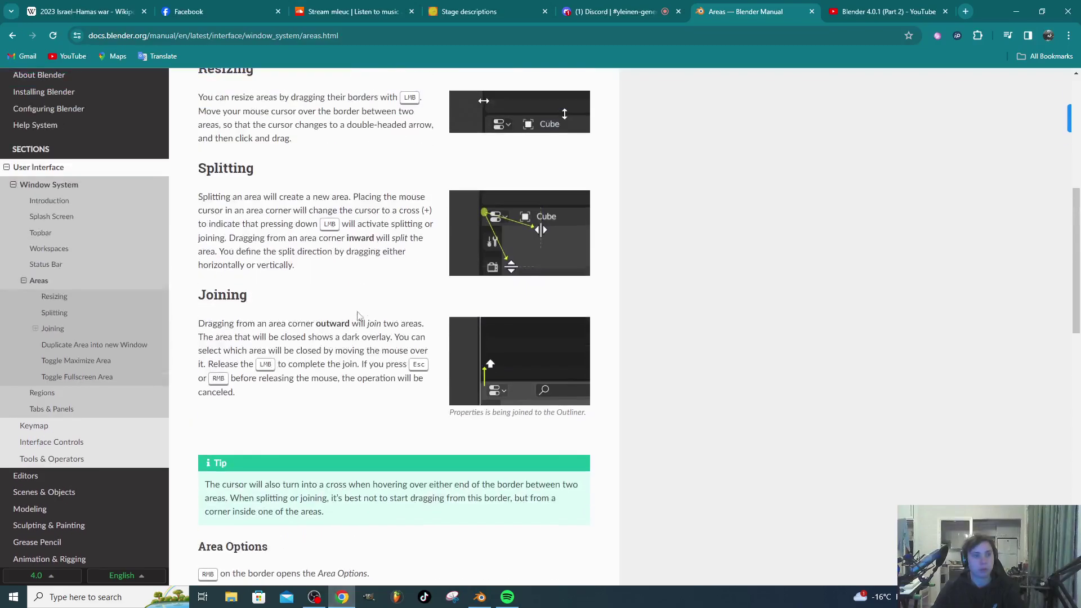
{"action": "left_click_drag", "start_coordinate": [248, 323], "coordinate": [273, 324]}
{"action": "left_click_drag", "start_coordinate": [213, 348], "coordinate": [245, 365]}
{"action": "left_click", "coordinate": [266, 350]}
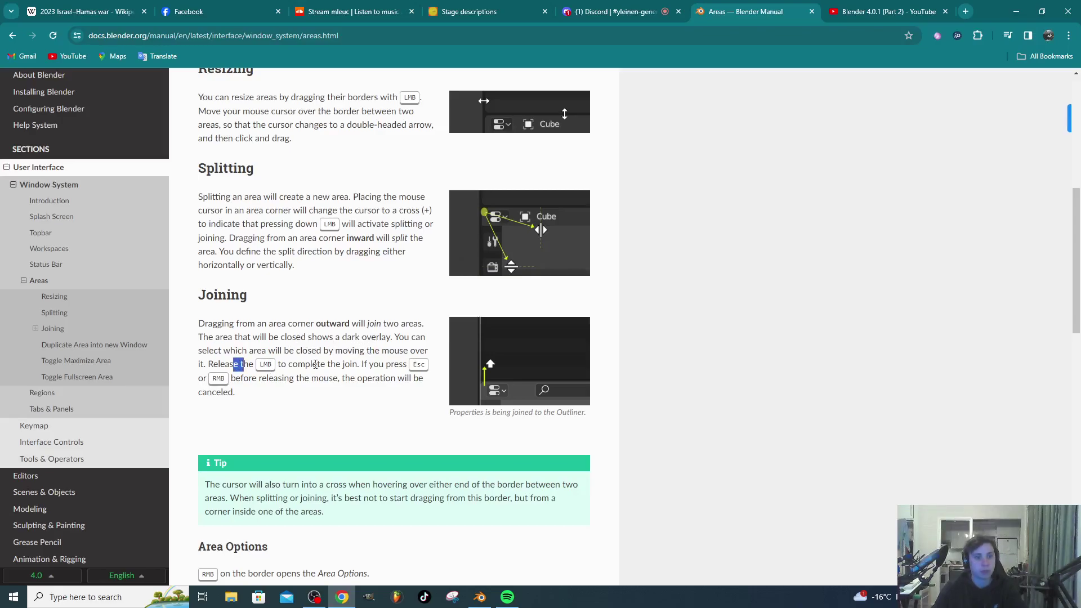
{"action": "left_click", "coordinate": [316, 365]}
{"action": "left_click", "coordinate": [479, 597]}
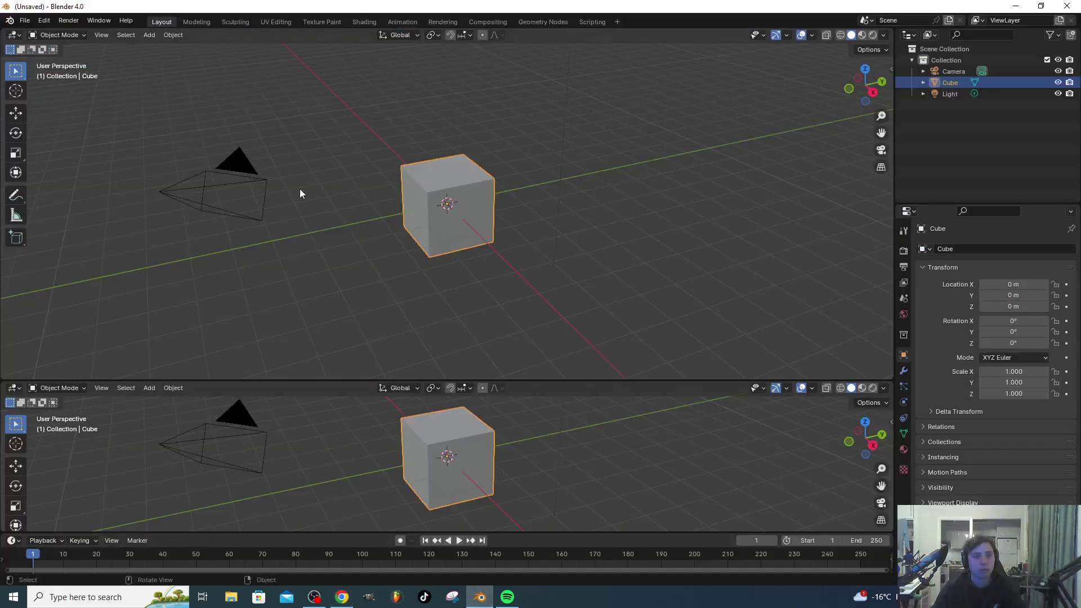
{"action": "left_click_drag", "start_coordinate": [3, 383], "coordinate": [113, 345]}
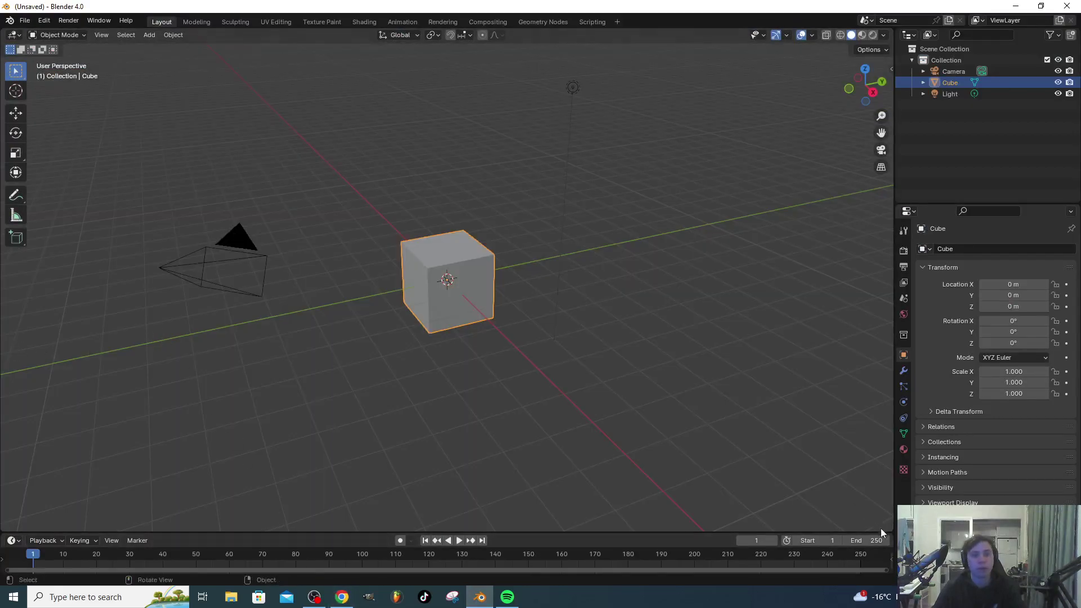
Step: Close the 3D viewport by joining the Outliner and Properties areas across its full width
{"action": "left_click_drag", "start_coordinate": [891, 532], "coordinate": [937, 365]}
{"action": "left_click_drag", "start_coordinate": [896, 463], "coordinate": [857, 458]}
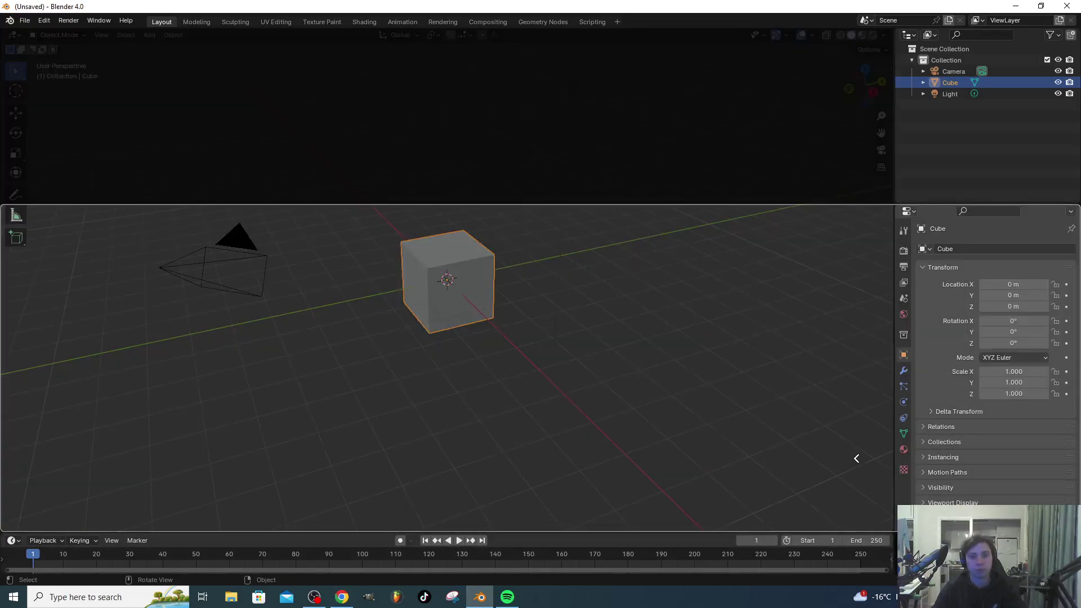
{"action": "left_click_drag", "start_coordinate": [699, 440], "coordinate": [777, 461]}
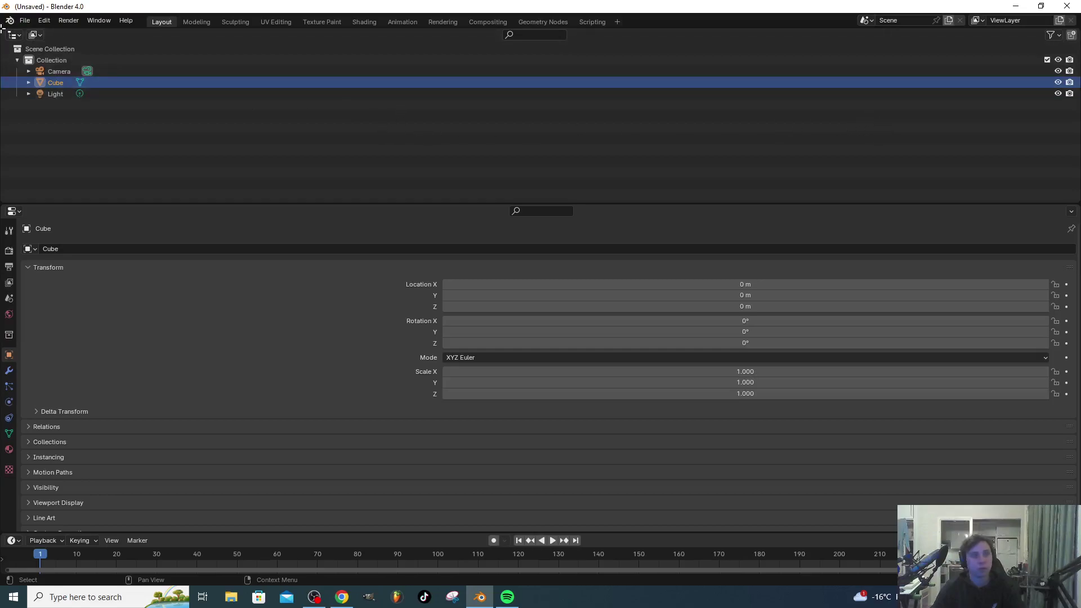
Step: Split the Outliner area into two side-by-side areas and switch the new one to the 3D Viewport editor
{"action": "left_click_drag", "start_coordinate": [2, 28], "coordinate": [456, 419]}
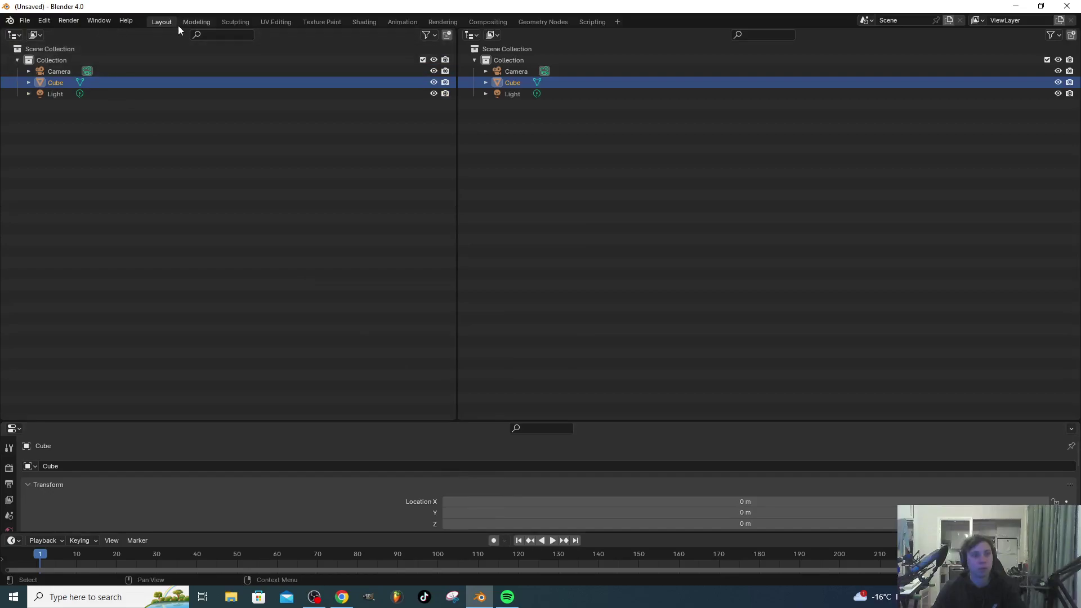
{"action": "left_click", "coordinate": [34, 35]}
{"action": "left_click", "coordinate": [46, 64]}
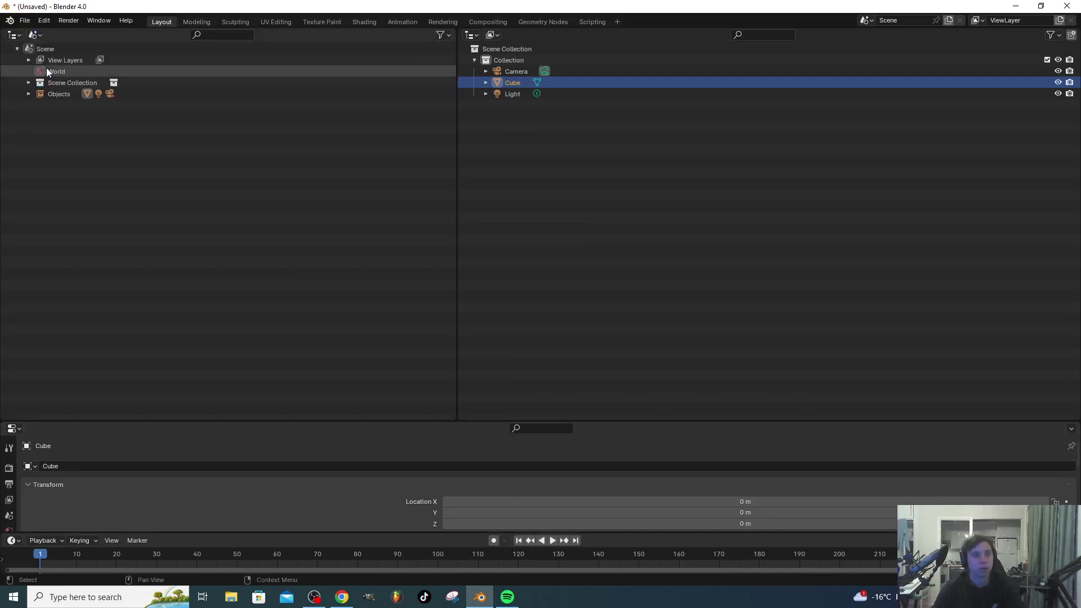
{"action": "left_click", "coordinate": [17, 37]}
{"action": "left_click", "coordinate": [40, 66]}
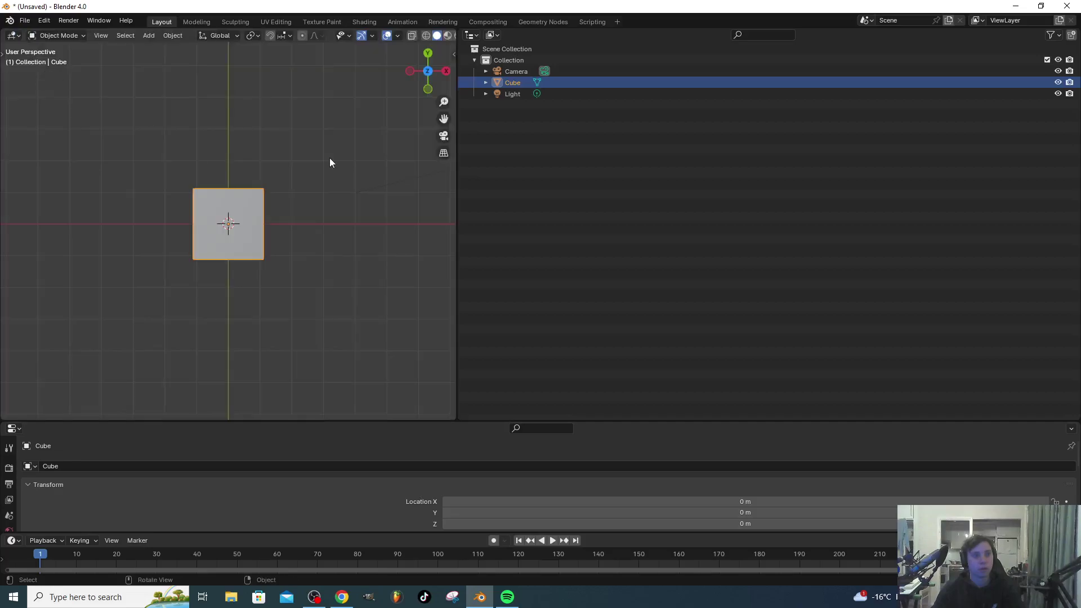
Step: Widen the 3D viewport to slightly over half the window and raise its border with the Properties editor
{"action": "left_click_drag", "start_coordinate": [461, 420], "coordinate": [451, 315]}
{"action": "left_click_drag", "start_coordinate": [417, 281], "coordinate": [643, 272]}
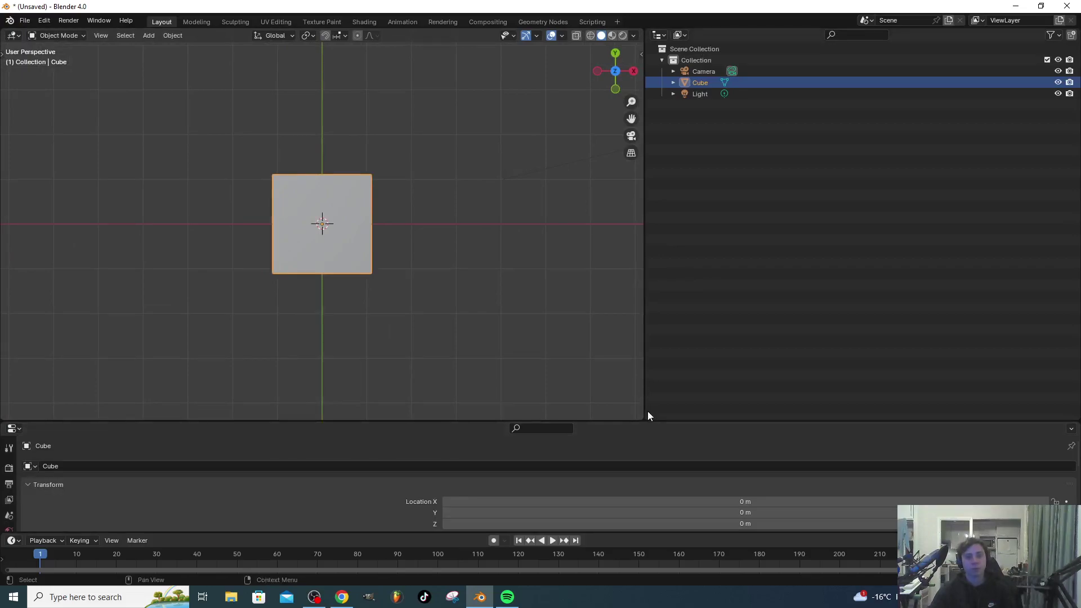
{"action": "left_click_drag", "start_coordinate": [644, 407], "coordinate": [598, 391]}
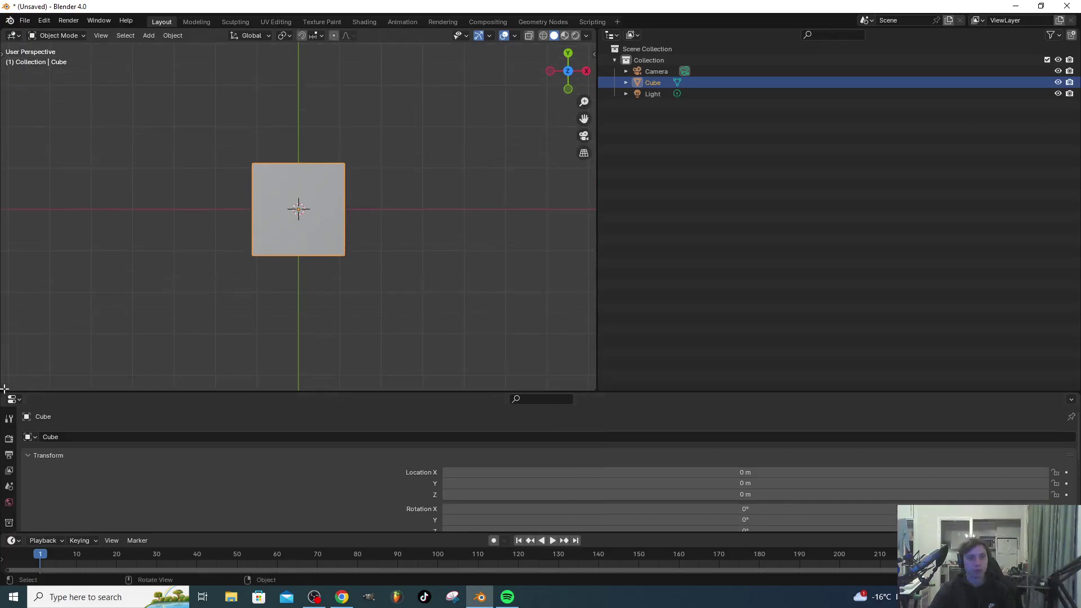
Step: Split the 3D viewport into two stacked areas and raise their shared border to enlarge the lower one
{"action": "mouse_move", "coordinate": [15, 370]}
{"action": "left_mouse_down"}
{"action": "mouse_move", "coordinate": [15, 324]}
{"action": "mouse_move", "coordinate": [15, 377]}
{"action": "left_mouse_up"}
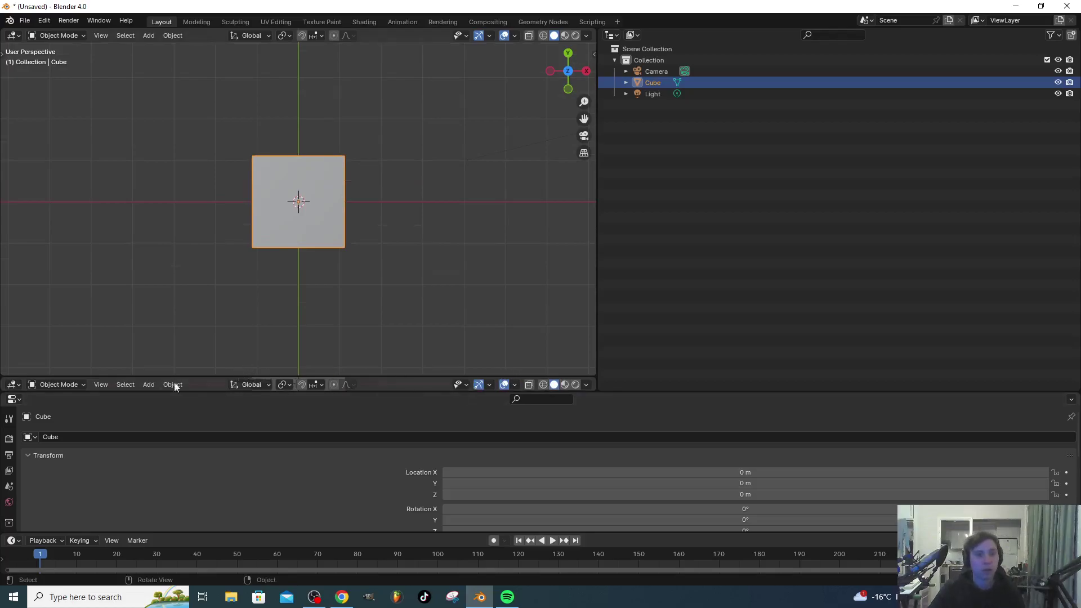
{"action": "left_click", "coordinate": [23, 385]}
{"action": "left_click", "coordinate": [22, 384]}
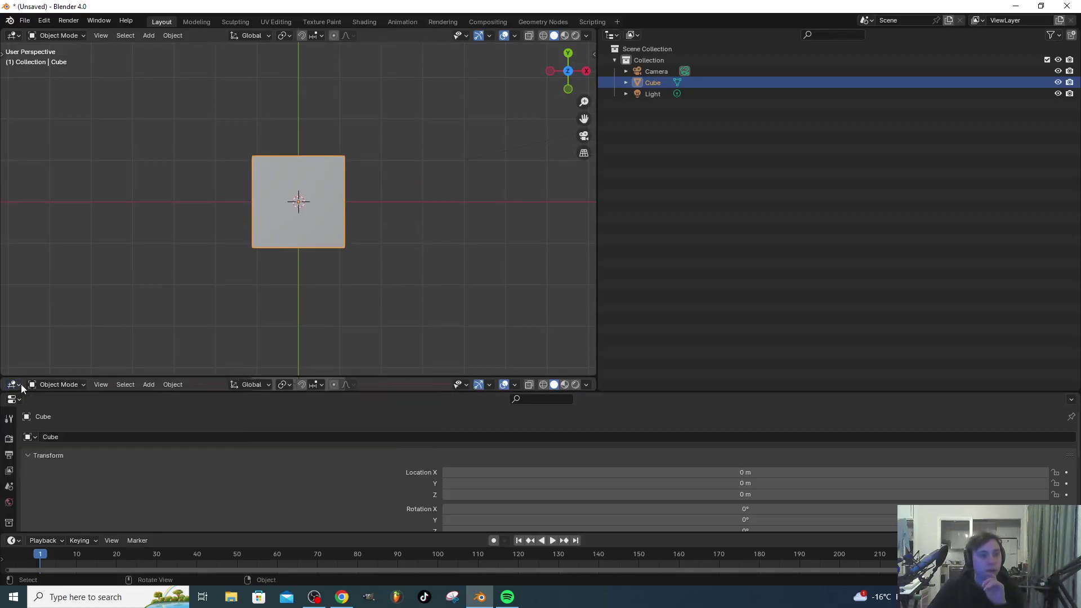
{"action": "left_click_drag", "start_coordinate": [180, 376], "coordinate": [188, 331]}
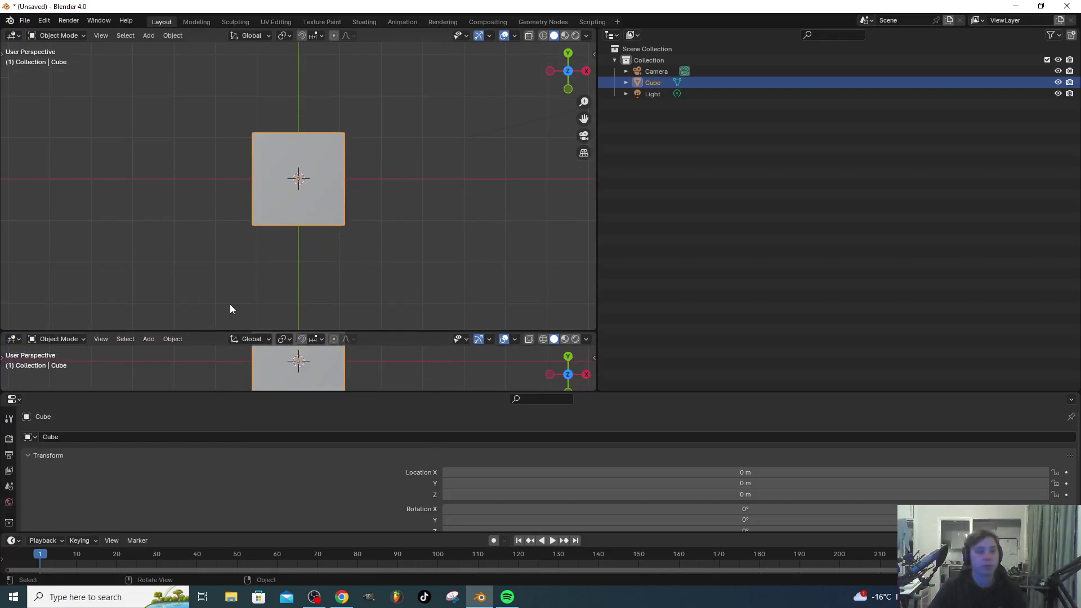
{"action": "left_click", "coordinate": [202, 332]}
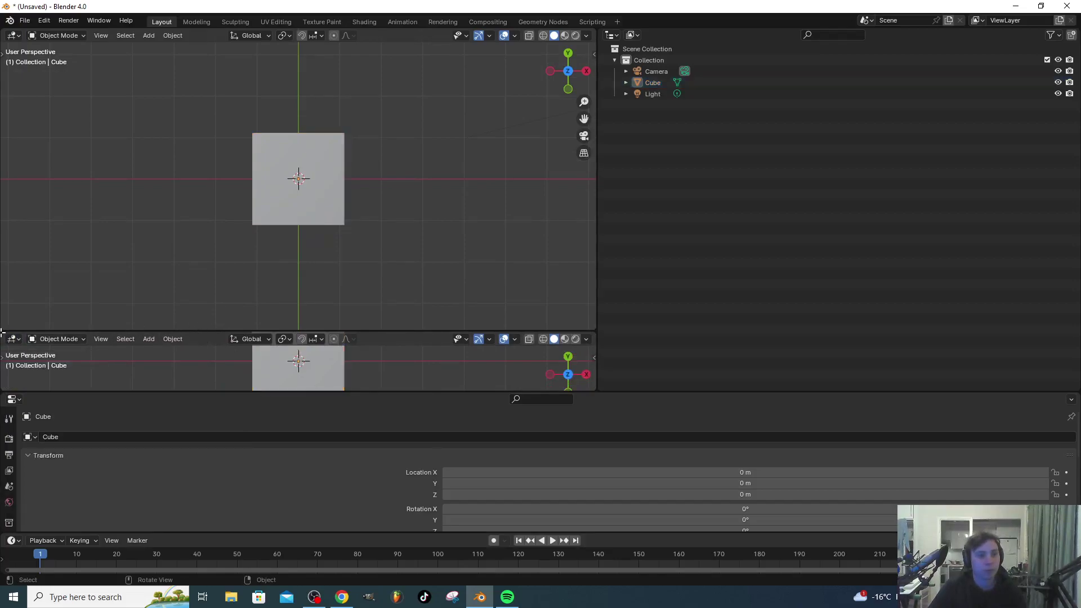
Step: Join the stacked 3D viewports into one and close that viewport by extending the Outliner over it
{"action": "left_click_drag", "start_coordinate": [2, 332], "coordinate": [34, 254]}
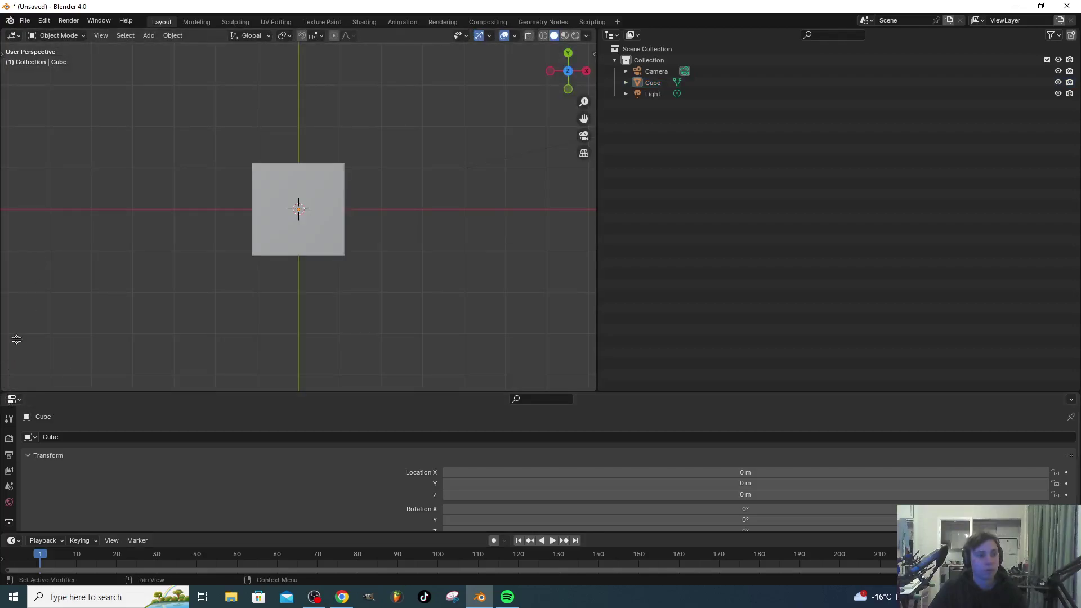
{"action": "mouse_move", "coordinate": [16, 339]}
{"action": "left_mouse_down"}
{"action": "mouse_move", "coordinate": [16, 301]}
{"action": "mouse_move", "coordinate": [25, 388]}
{"action": "mouse_move", "coordinate": [3, 335]}
{"action": "mouse_move", "coordinate": [17, 347]}
{"action": "left_mouse_up"}
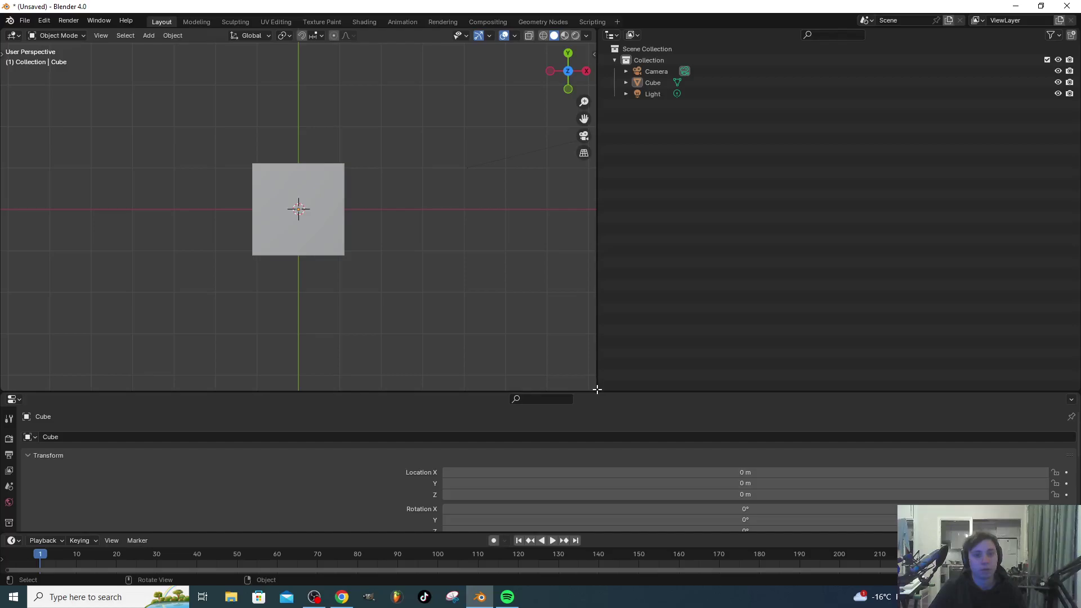
{"action": "left_click_drag", "start_coordinate": [596, 389], "coordinate": [570, 369]}
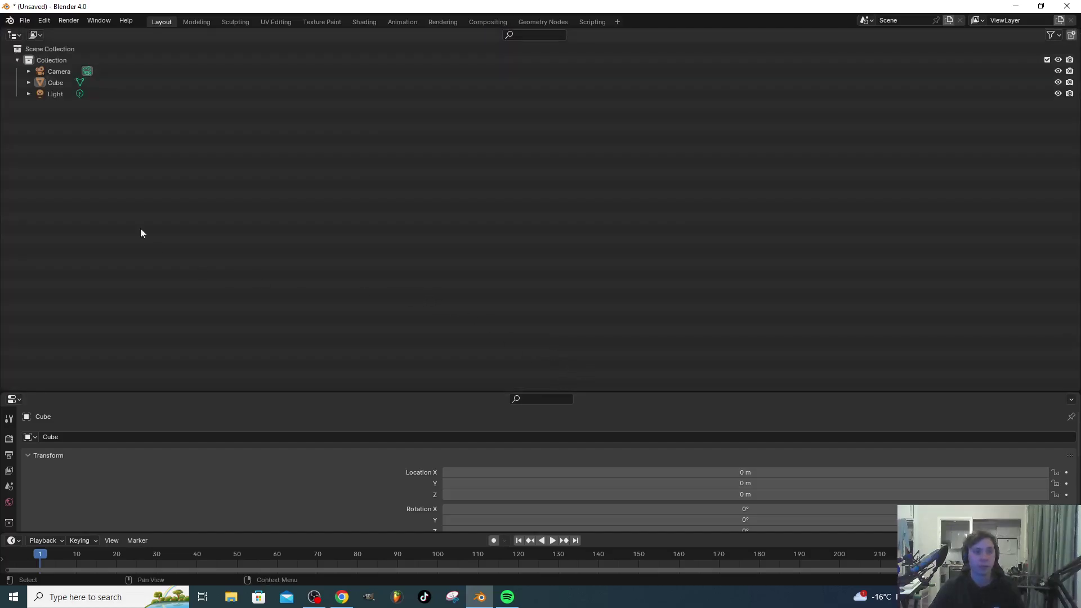
Step: Switch the upper area from the Outliner to the 3D Viewport editor
{"action": "left_click", "coordinate": [14, 35]}
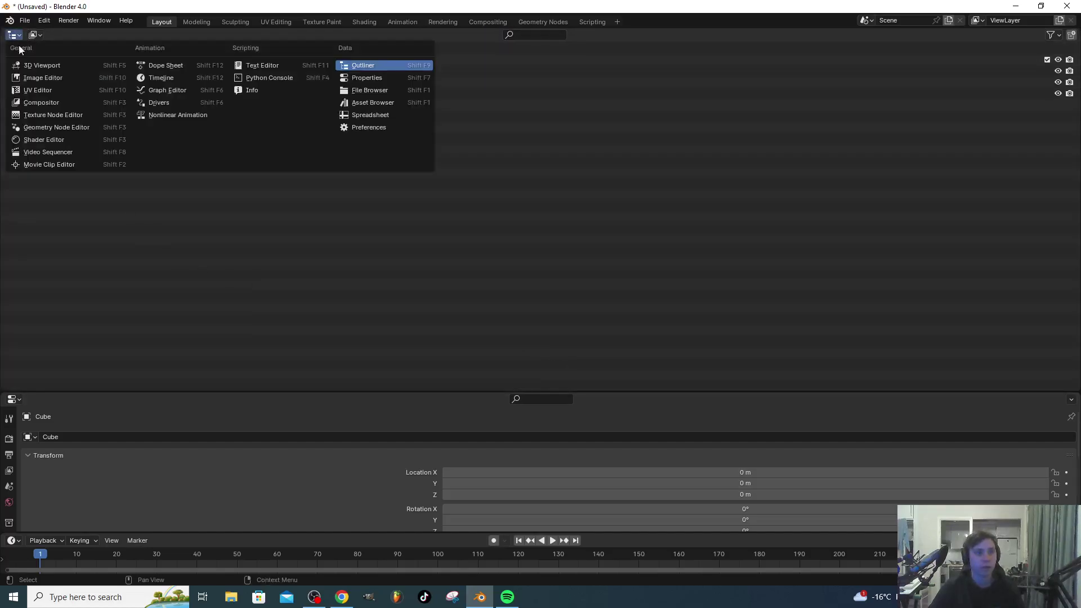
{"action": "left_click", "coordinate": [38, 64]}
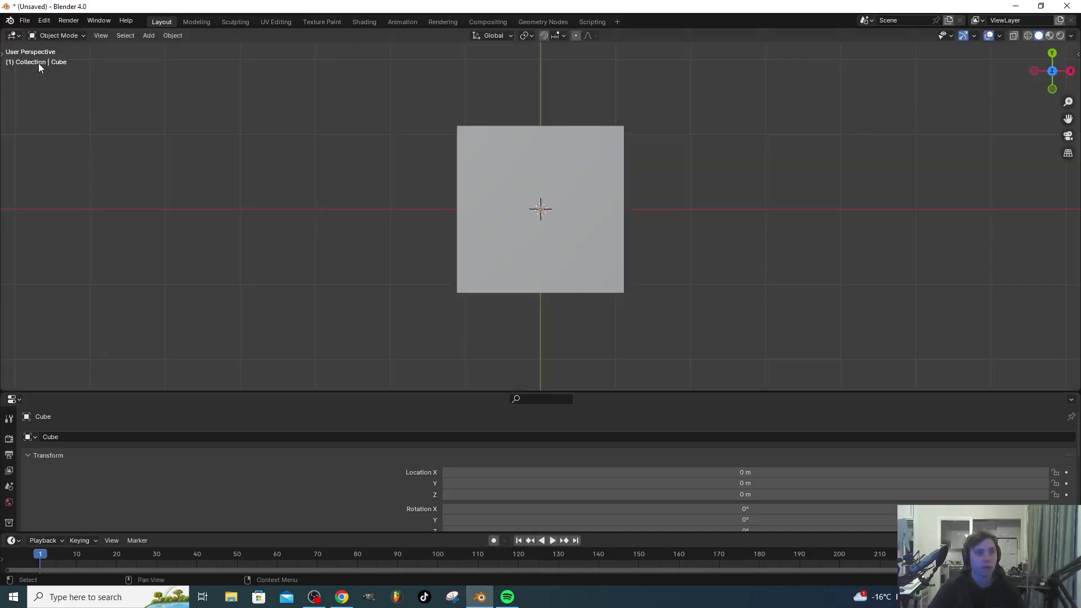
Step: Consult the Area Options section of the manual in Chrome, and in Blender join the Properties editor over the 3D viewport through the area options
{"action": "left_click", "coordinate": [354, 600]}
{"action": "scroll", "coordinate": [446, 342], "scroll_direction": "down", "scroll_amount": 4}
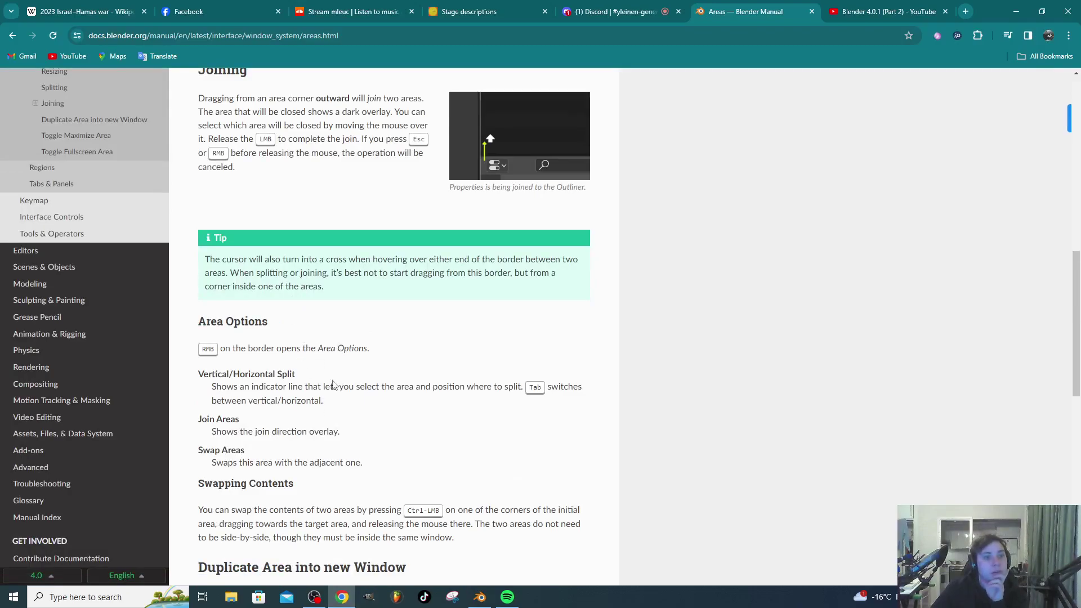
{"action": "left_click", "coordinate": [480, 597]}
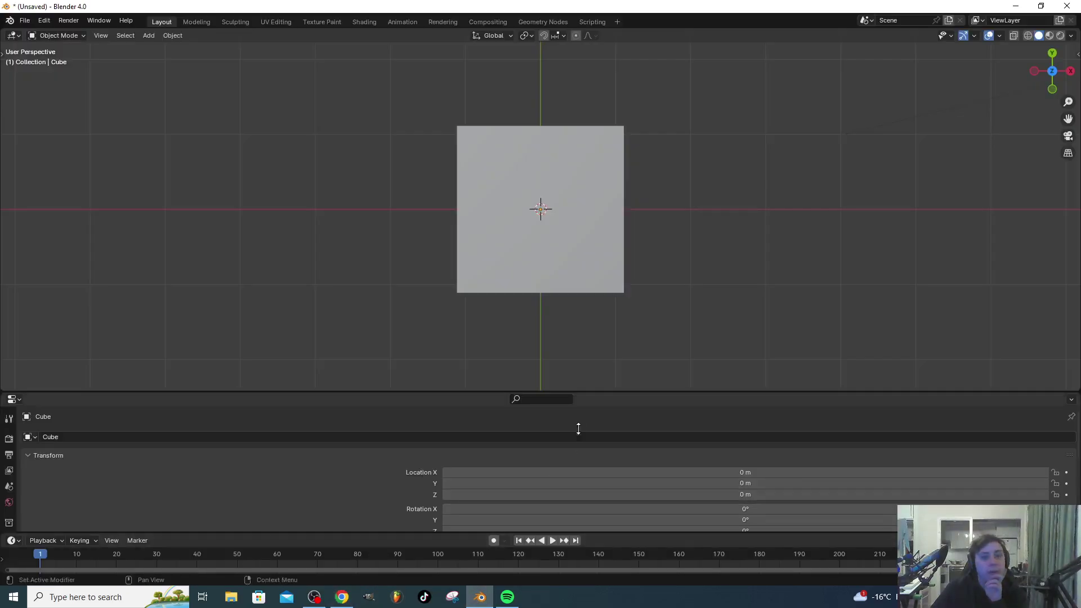
{"action": "right_click", "coordinate": [601, 391]}
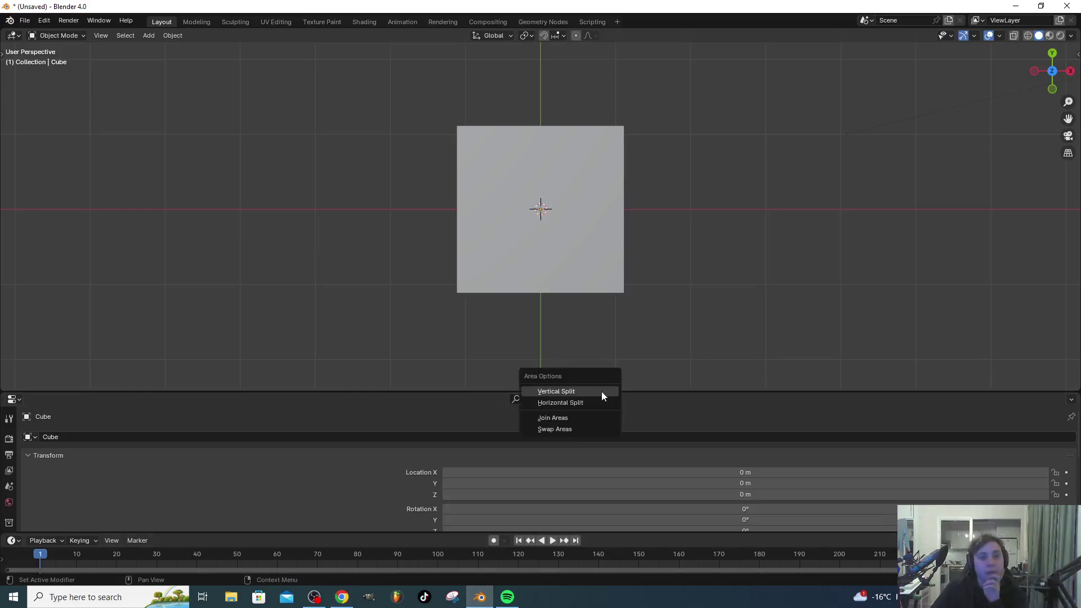
{"action": "left_click", "coordinate": [600, 393]}
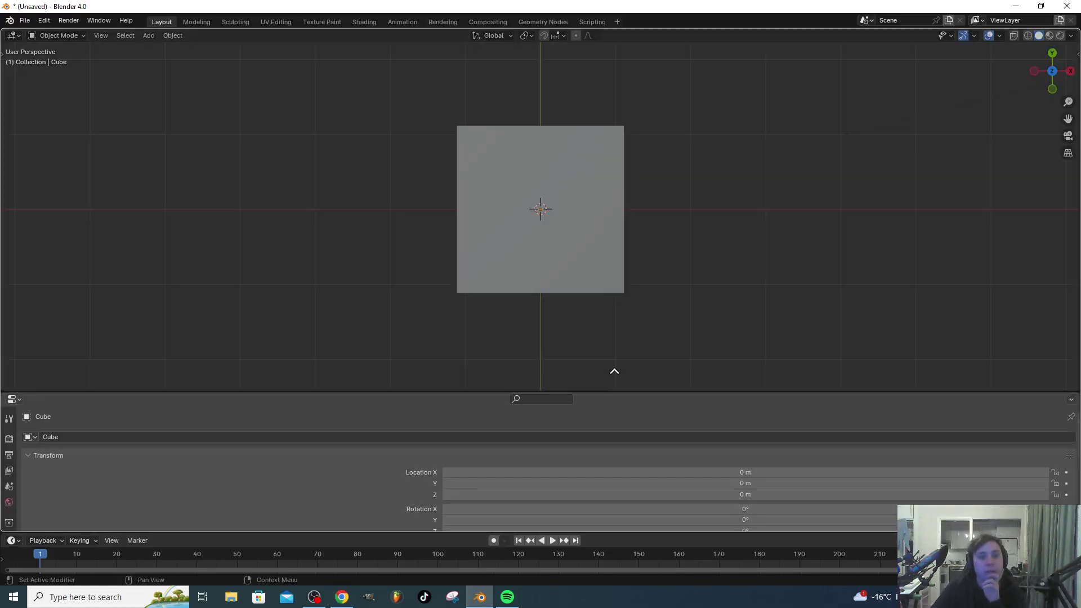
{"action": "left_click", "coordinate": [614, 371]}
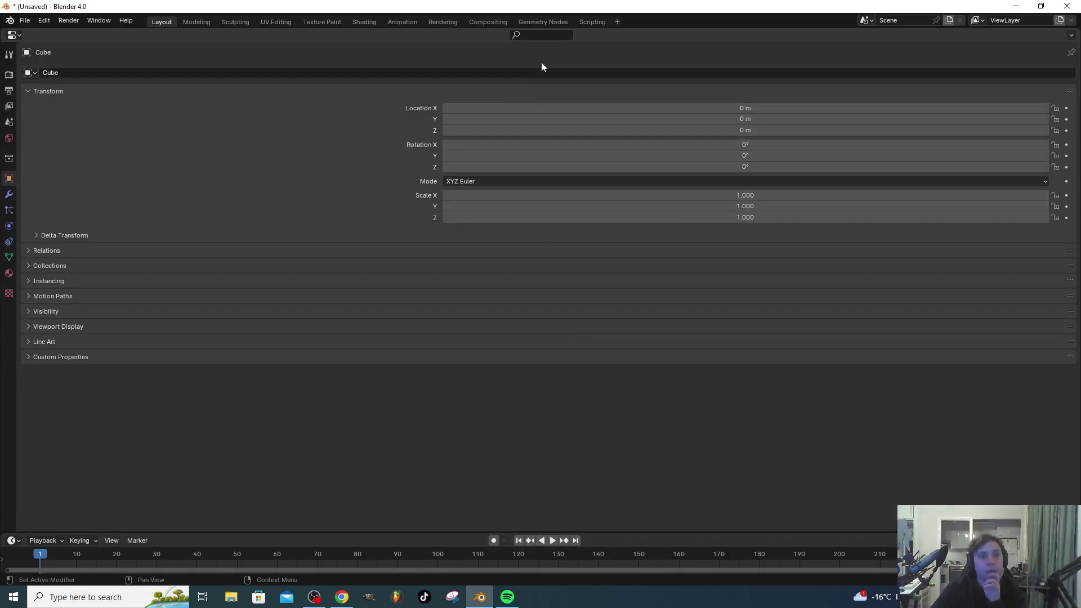
Step: Split the Properties area horizontally into two stacked areas using the area options, and switch the upper one to the 3D Viewport editor
{"action": "right_click", "coordinate": [592, 27]}
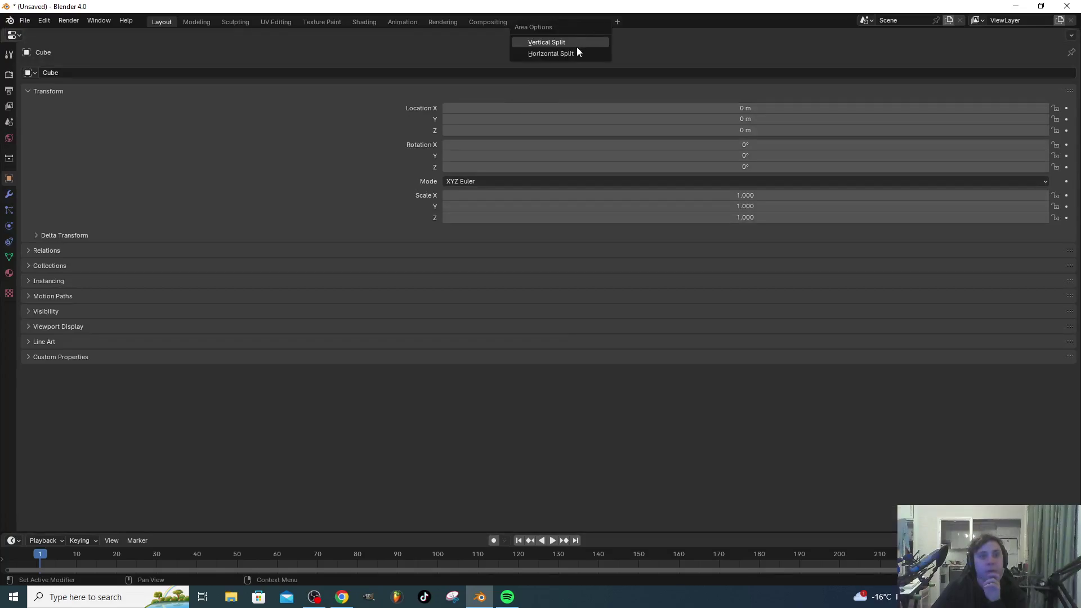
{"action": "left_click", "coordinate": [578, 50]}
{"action": "left_click", "coordinate": [561, 237]}
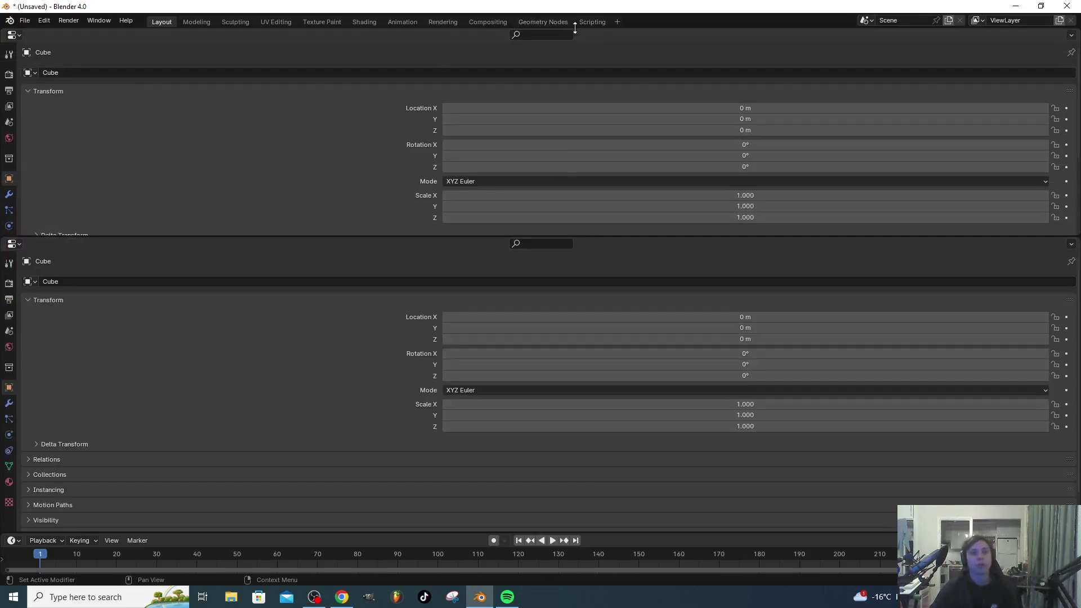
{"action": "left_click", "coordinate": [15, 35]}
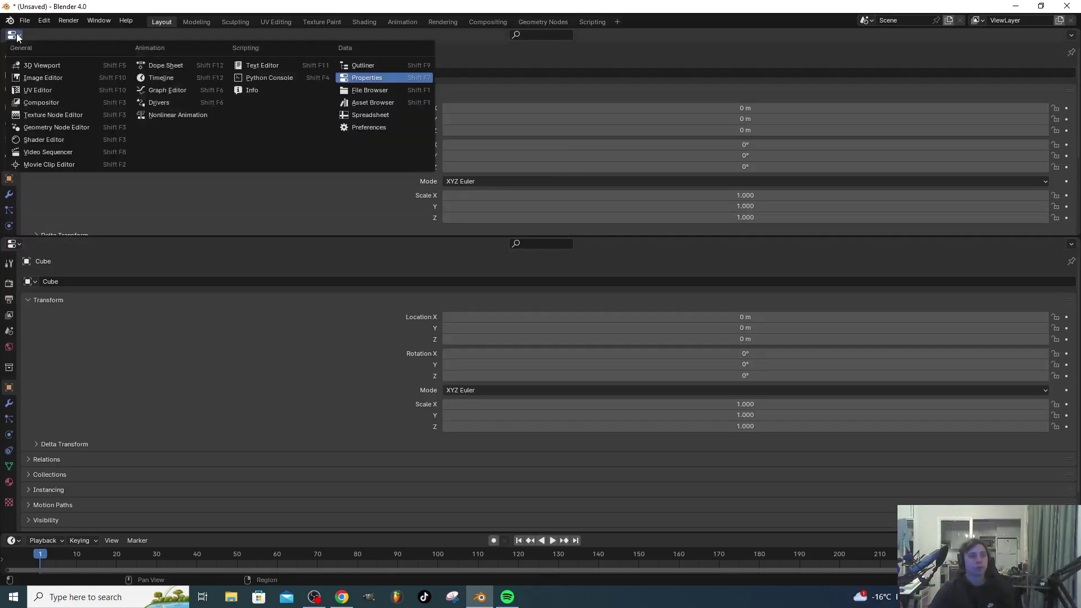
{"action": "left_click", "coordinate": [32, 66]}
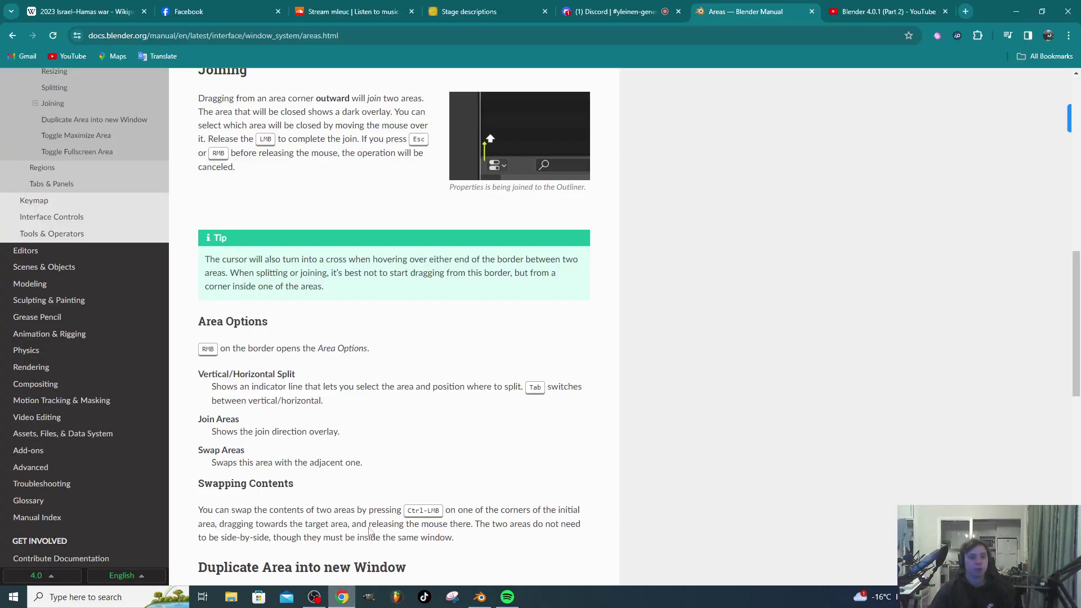
Step: Read the manual's Duplicate Area into new Window section in Chrome, and in Blender duplicate the Properties editor into a floating window and close it
{"action": "left_click", "coordinate": [342, 598]}
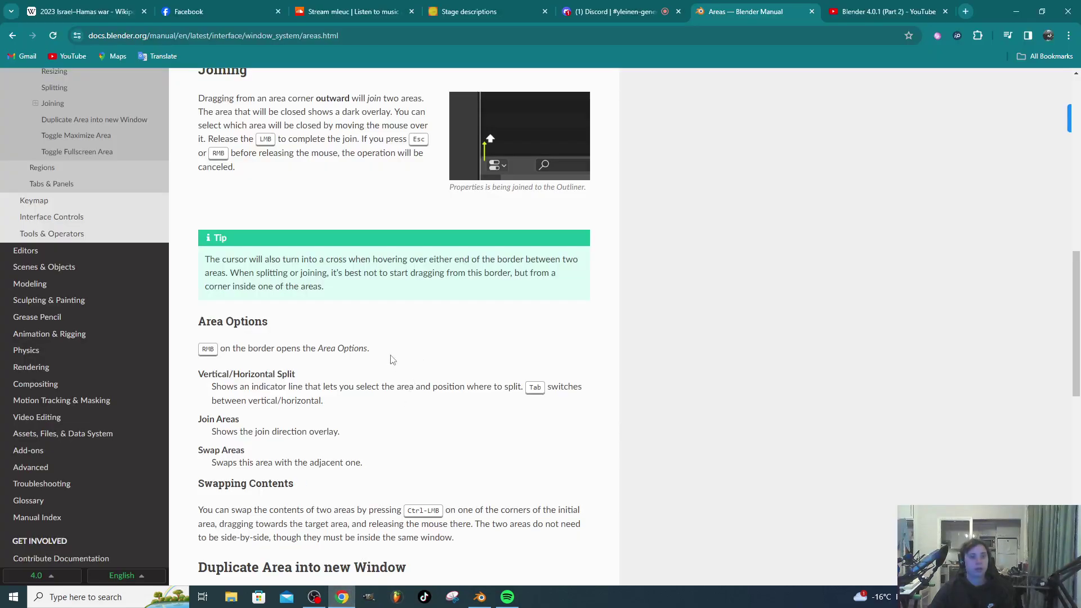
{"action": "scroll", "coordinate": [376, 333], "scroll_direction": "down", "scroll_amount": 6}
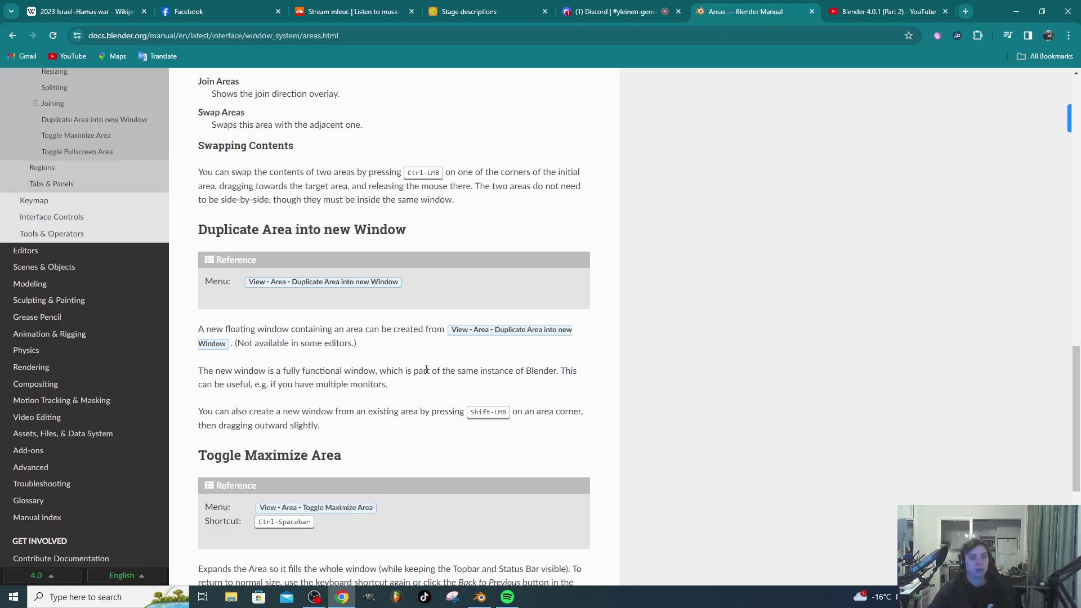
{"action": "scroll", "coordinate": [407, 385], "scroll_direction": "down", "scroll_amount": 1}
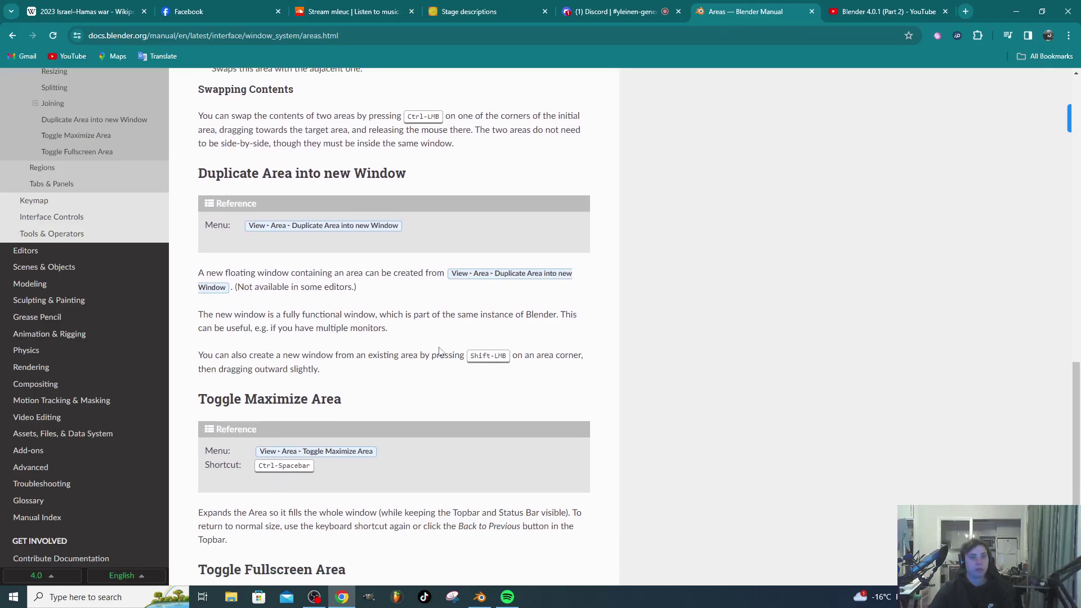
{"action": "left_click", "coordinate": [479, 597]}
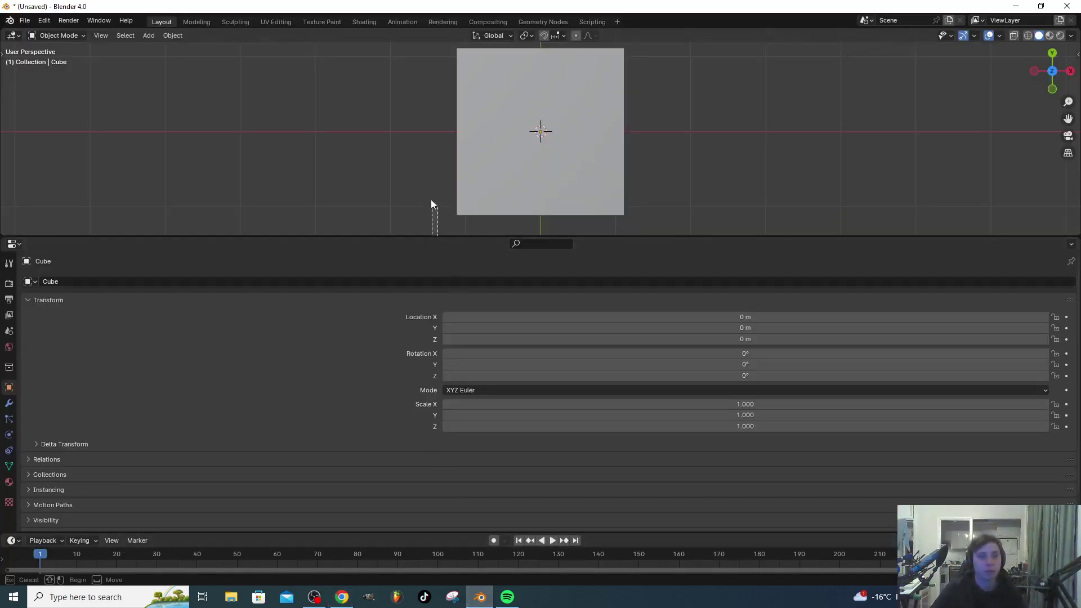
{"action": "left_click_drag", "start_coordinate": [3, 237], "coordinate": [31, 188], "text": "shift"}
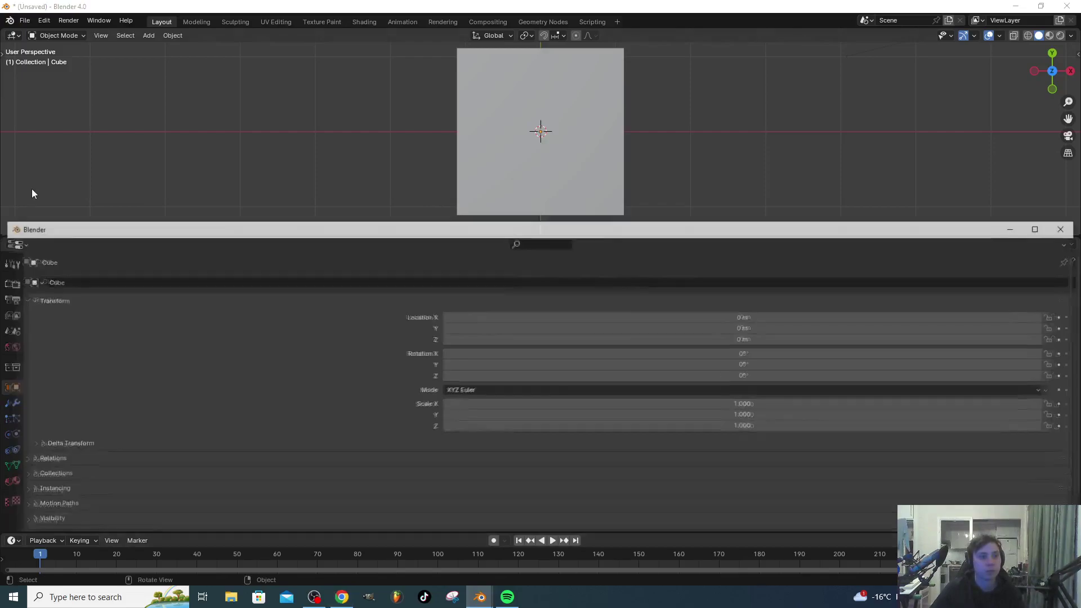
{"action": "left_click_drag", "start_coordinate": [563, 225], "coordinate": [500, 106]}
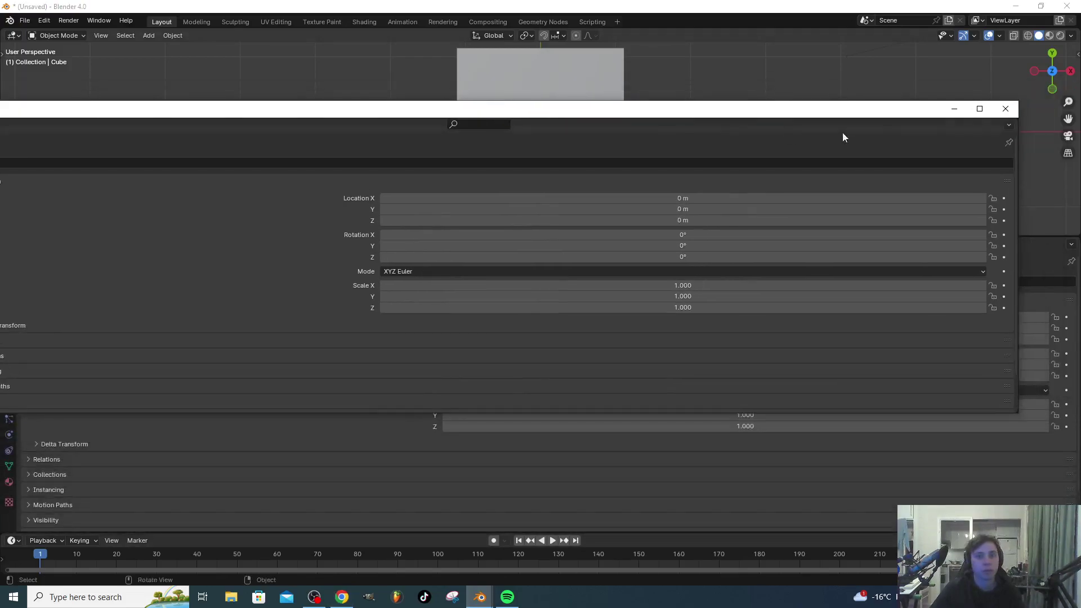
{"action": "left_click", "coordinate": [1004, 108]}
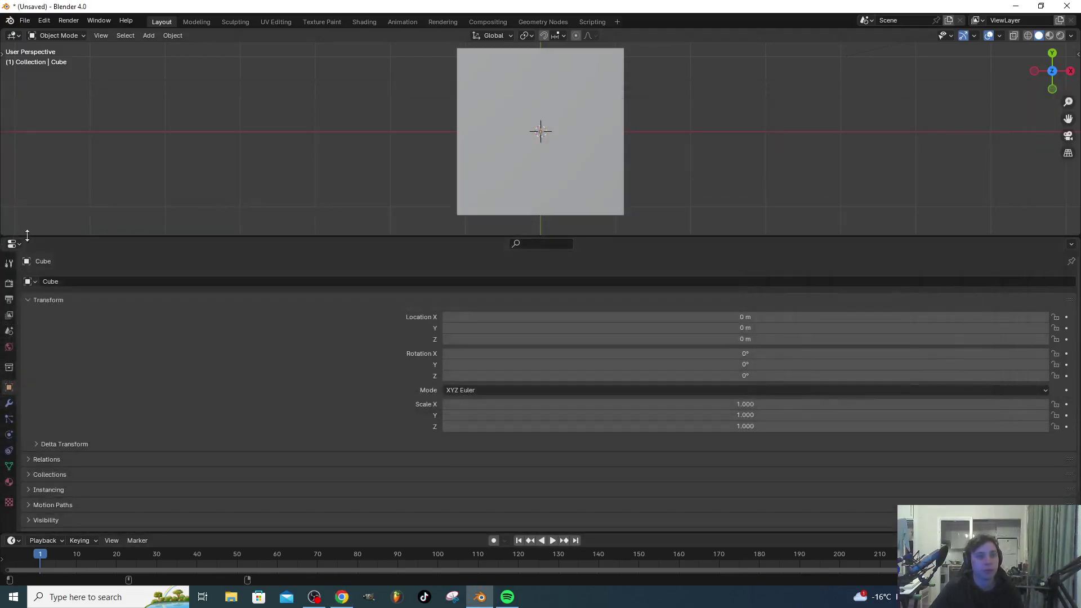
Step: Duplicate the 3D viewport into a floating window, move that window down over the main one and close it
{"action": "left_click_drag", "start_coordinate": [1, 235], "coordinate": [32, 221], "text": "shift"}
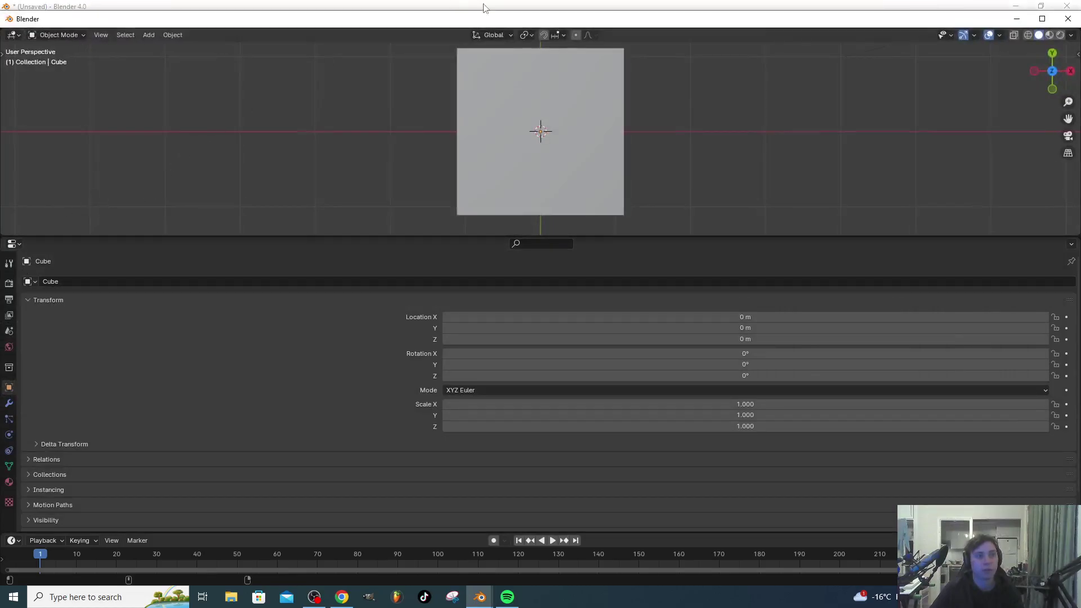
{"action": "left_click_drag", "start_coordinate": [485, 8], "coordinate": [306, 127]}
{"action": "left_click", "coordinate": [882, 125]}
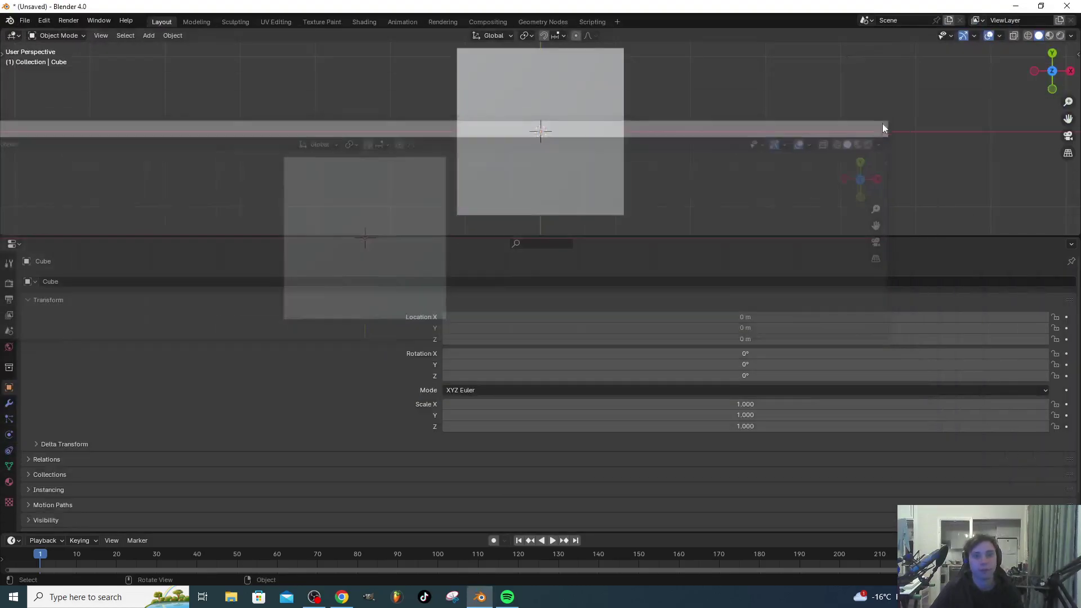
Step: Consult the manual's Toggle Maximize Area section in Chrome, and in Blender maximize the 3D viewport and the Properties editor in turn, restoring each
{"action": "left_click", "coordinate": [342, 596]}
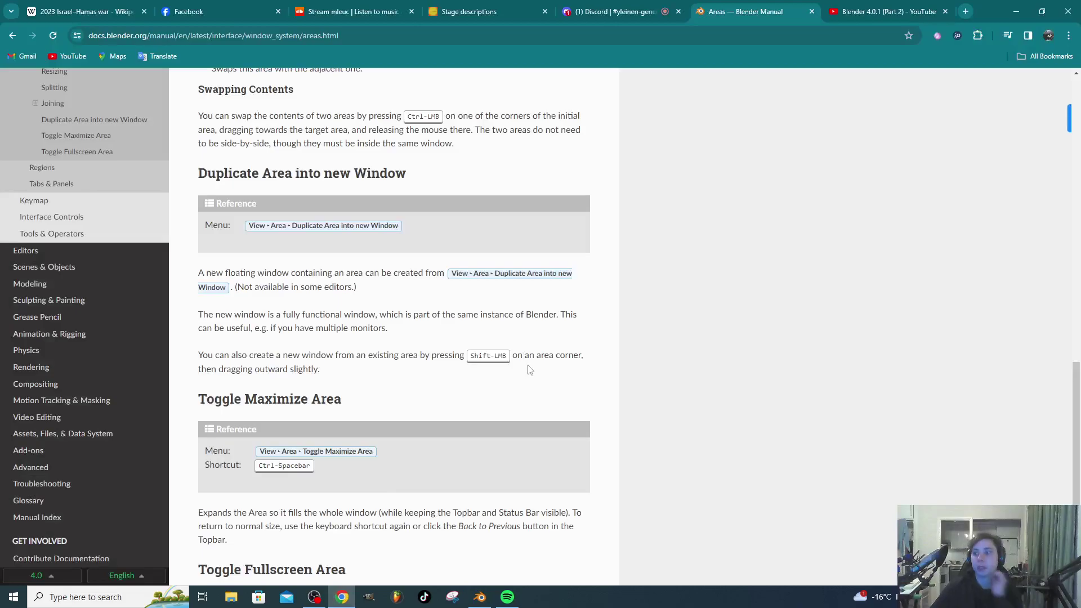
{"action": "scroll", "coordinate": [528, 369], "scroll_direction": "down", "scroll_amount": 4}
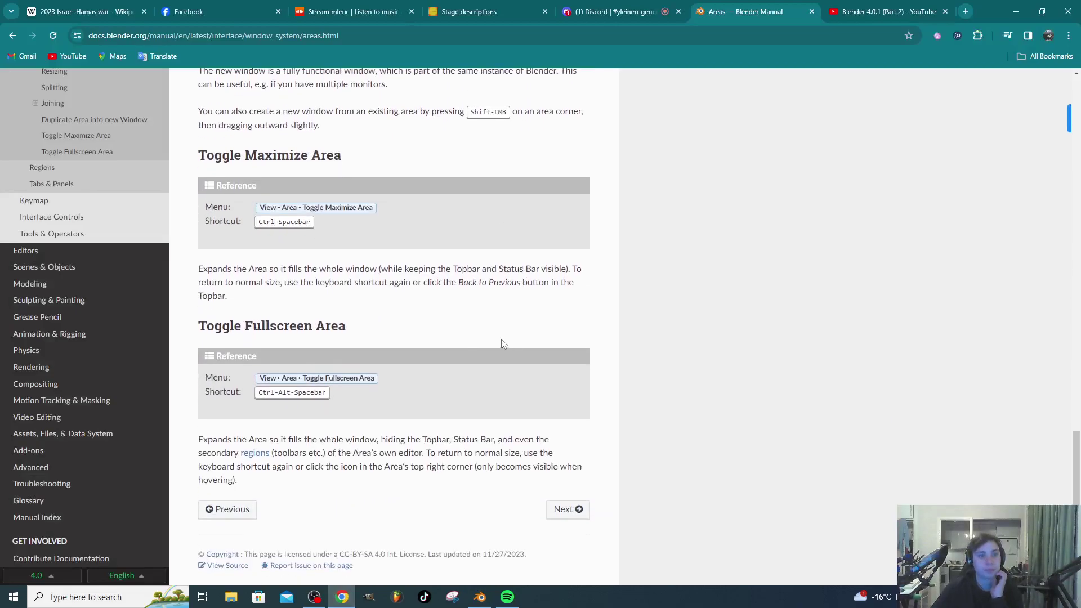
{"action": "left_click", "coordinate": [479, 596]}
{"action": "key", "text": "ctrl+space"}
{"action": "key", "text": "ctrl+space"}
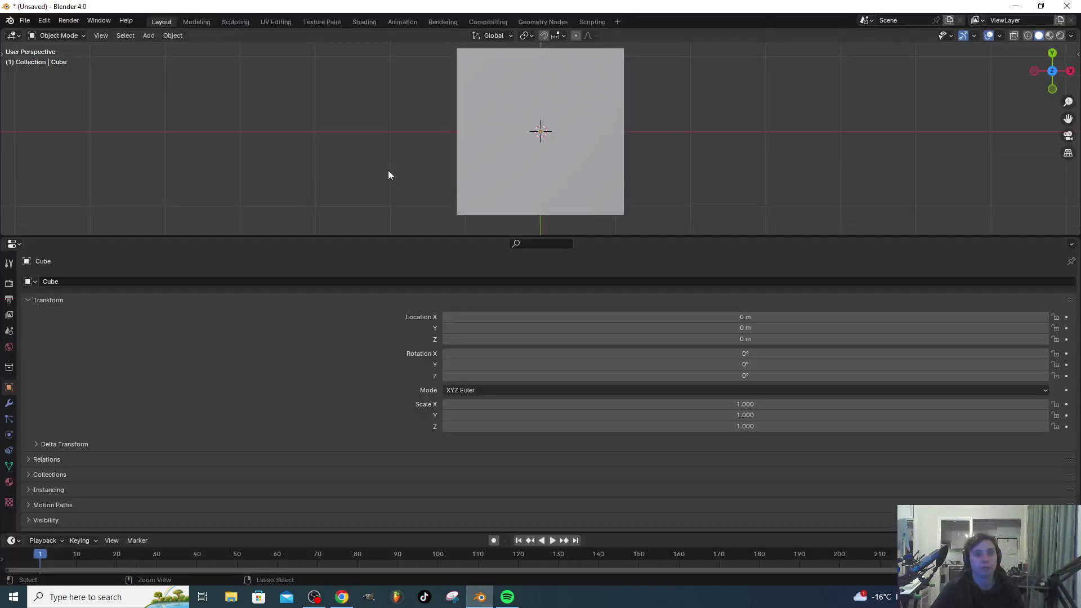
{"action": "key", "text": "ctrl+space"}
{"action": "key", "text": "ctrl+space"}
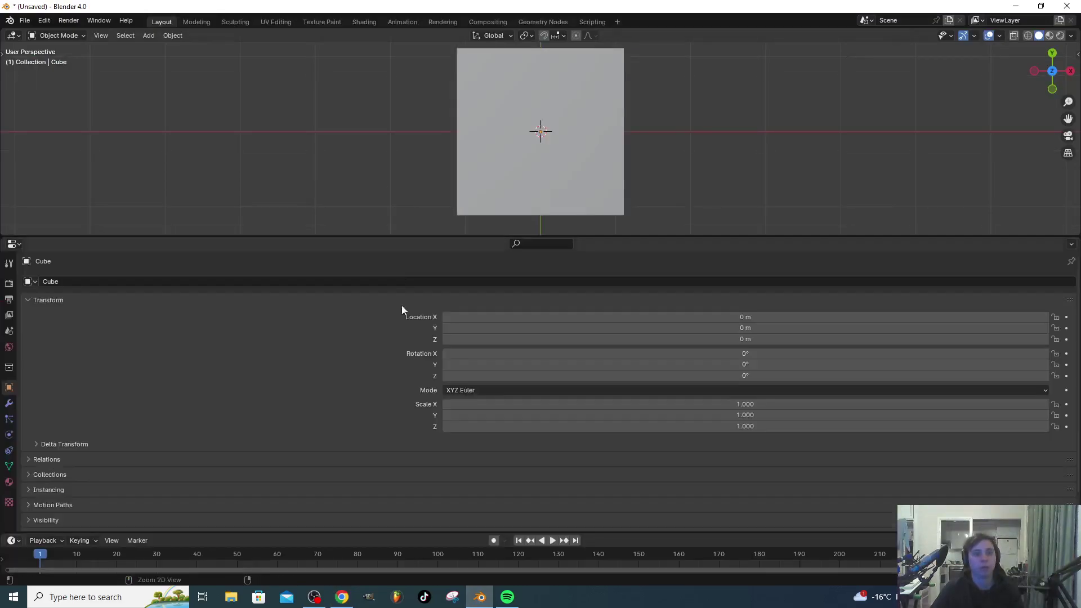
Step: Check the area toggle sections of the manual in Chrome, and in Blender repeatedly maximize and restore the Properties editor and the 3D viewport
{"action": "key", "text": "alt+Tab"}
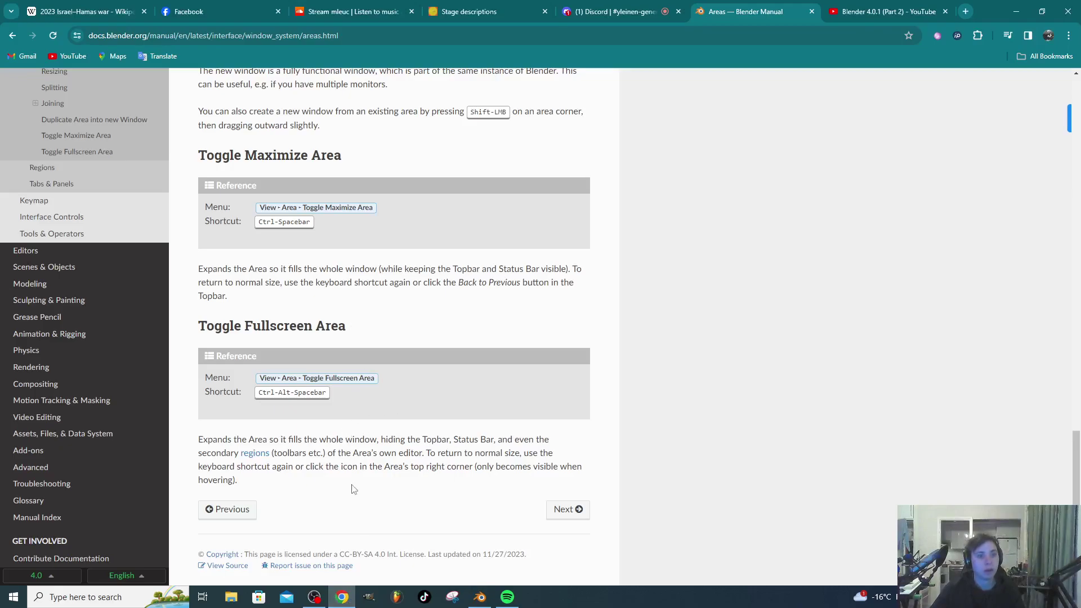
{"action": "left_click", "coordinate": [485, 595]}
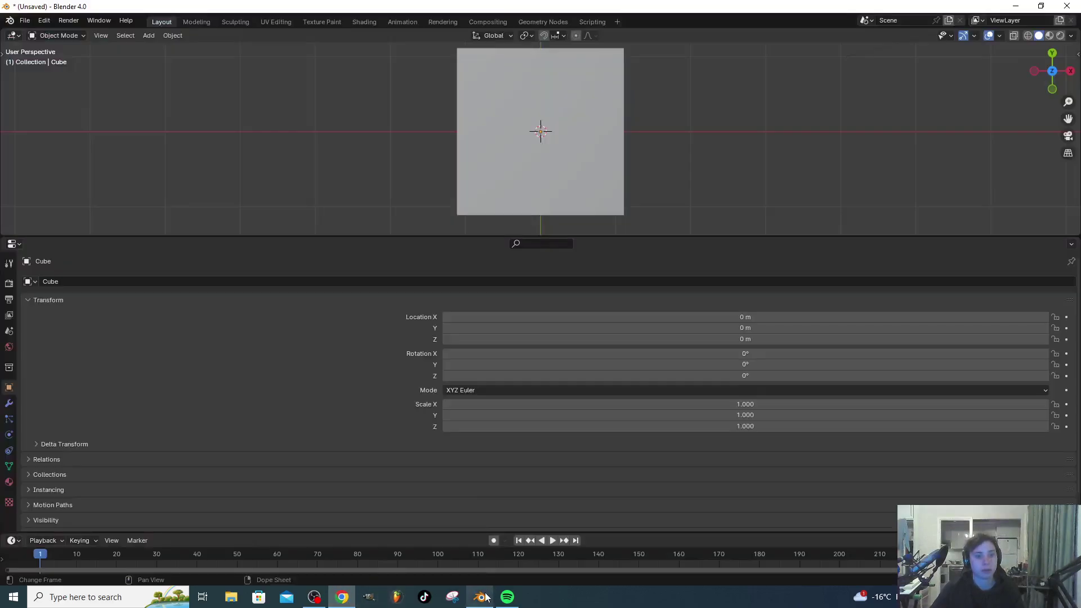
{"action": "key", "text": "ctrl+space"}
{"action": "key", "text": "ctrl+space"}
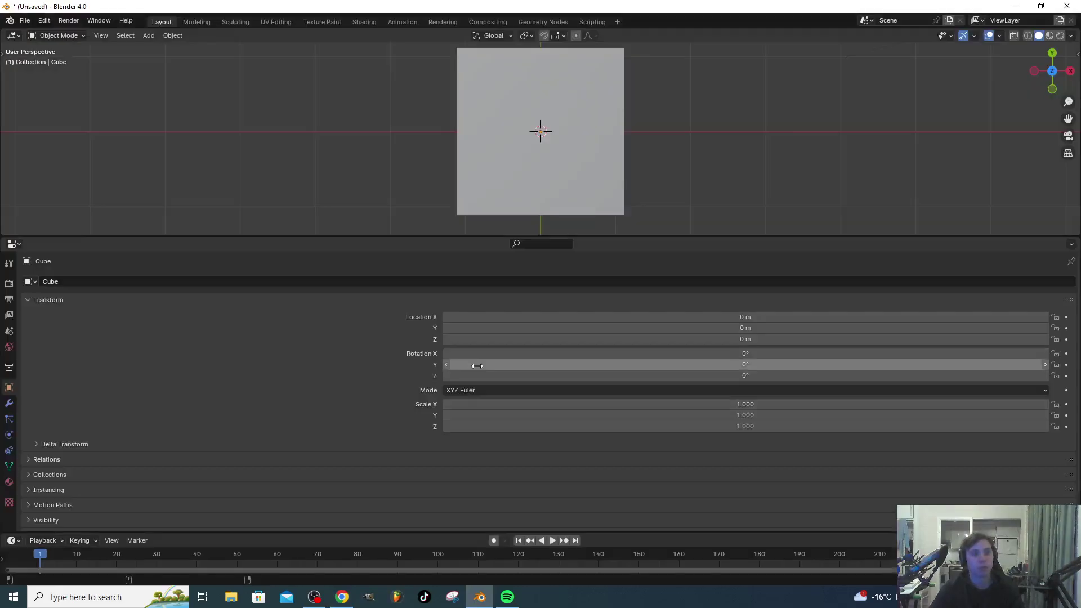
{"action": "key", "text": "ctrl+space"}
{"action": "key", "text": "ctrl+space"}
{"action": "key", "text": "ctrl+space"}
{"action": "key", "text": "ctrl+space"}
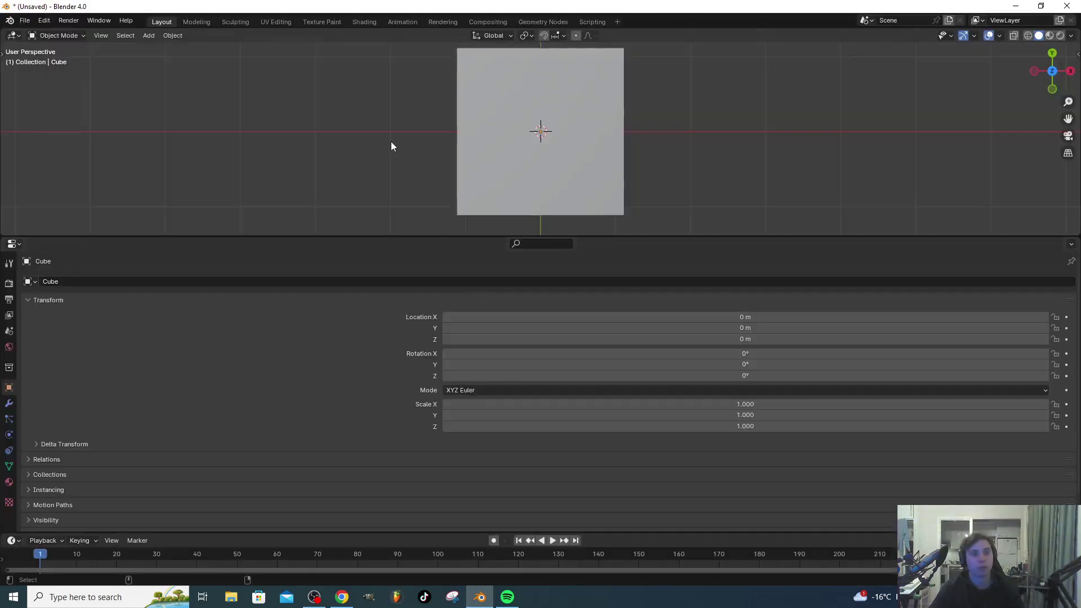
Step: Expand the 3D viewport with Toggle Fullscreen Area and return it to its normal size
{"action": "key", "text": "ctrl+alt+space"}
{"action": "key", "text": "ctrl+alt+space"}
{"action": "key", "text": "ctrl+alt+space"}
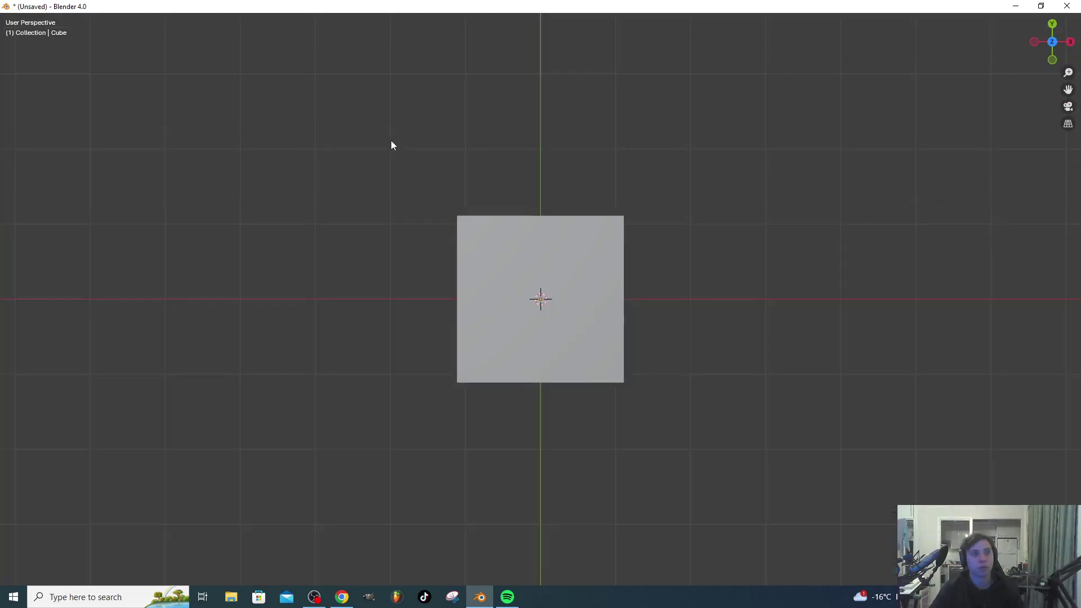
{"action": "key", "text": "ctrl+alt+space"}
{"action": "key", "text": "space"}
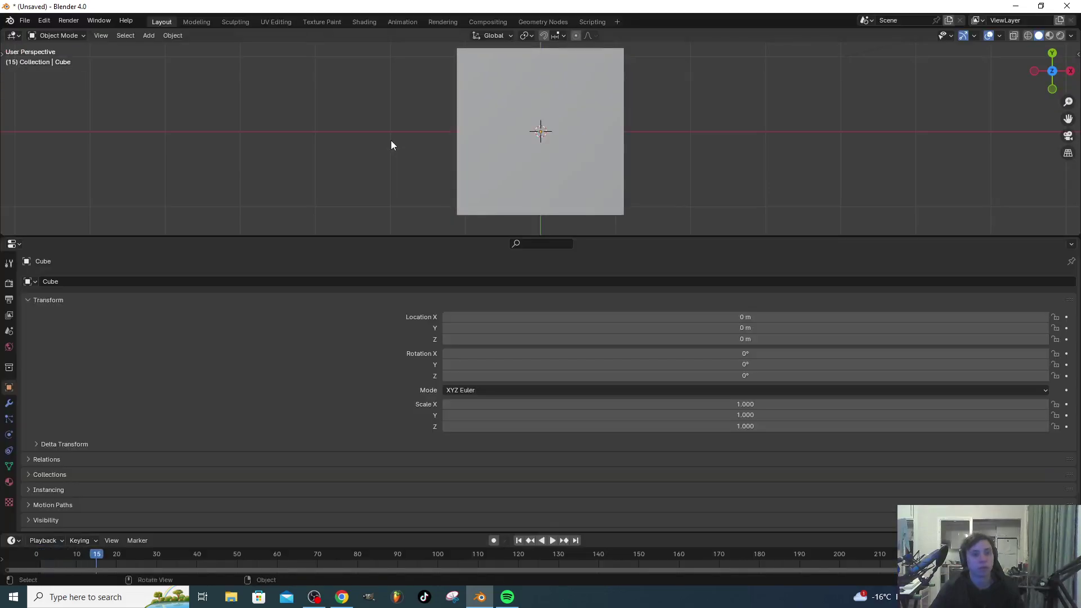
Step: Compare the two expansion modes on the 3D viewport by maximizing and restoring it, and toggling it to fullscreen and back
{"action": "key", "text": "ctrl+space"}
{"action": "key", "text": "ctrl+space"}
{"action": "key", "text": "ctrl+alt+space"}
{"action": "key", "text": "ctrl+alt+space"}
Step: Recheck the manual's Toggle Fullscreen Area section in Chrome, and in Blender toggle the Properties editor to fullscreen and back
{"action": "left_click", "coordinate": [342, 597]}
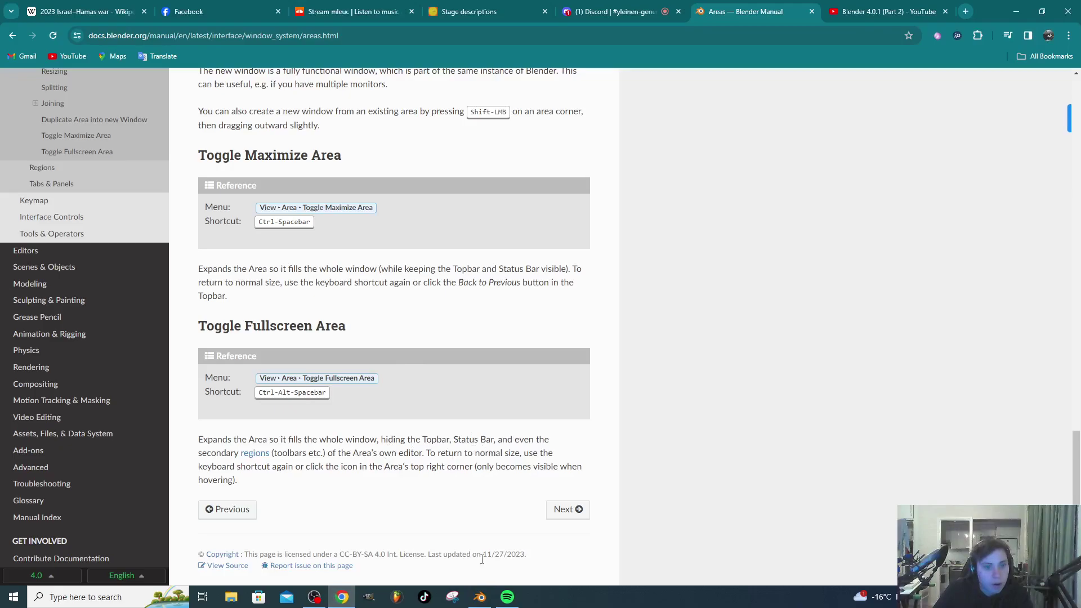
{"action": "left_click", "coordinate": [480, 597]}
{"action": "key", "text": "ctrl+alt+space"}
{"action": "key", "text": "ctrl+alt+space"}
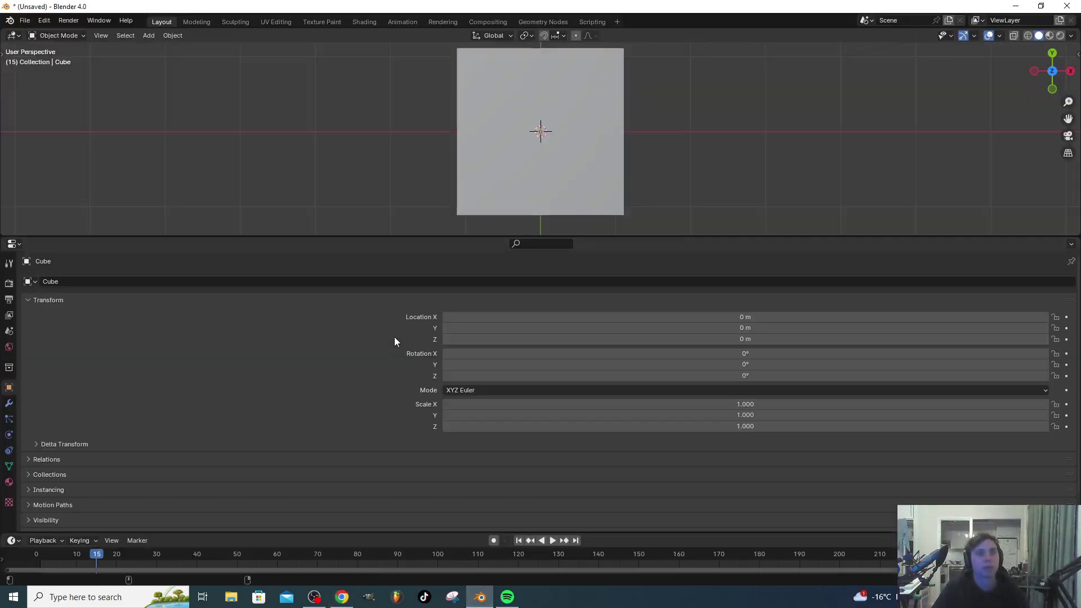
{"action": "key", "text": "ctrl+alt+space"}
{"action": "key", "text": "ctrl+alt+space"}
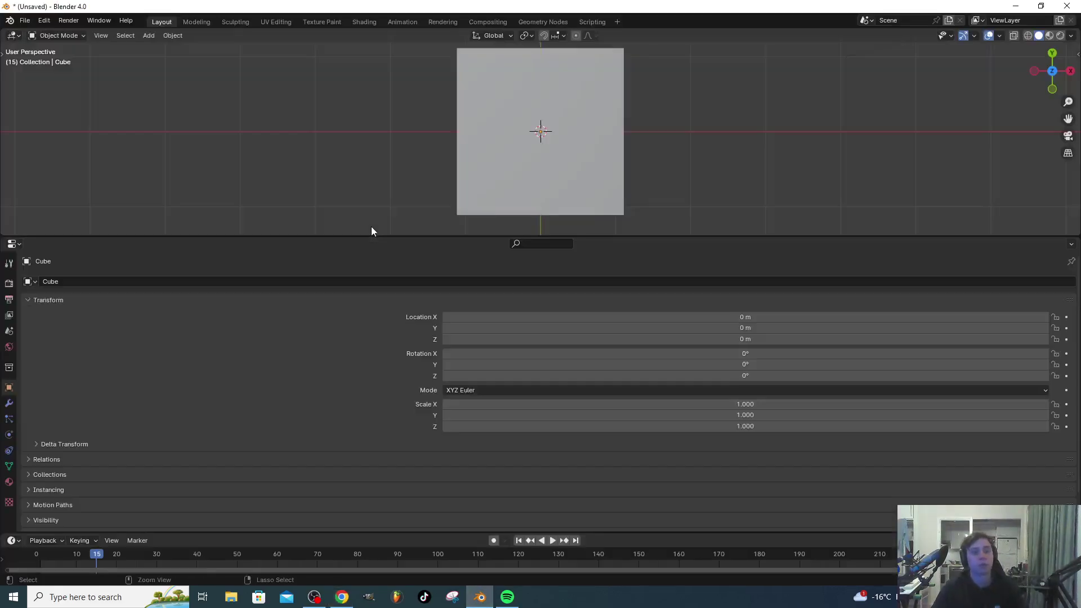
Step: Toggle the 3D viewport to maximized and fullscreen and back again, and return to the Areas page of the manual in Chrome
{"action": "key", "text": "ctrl+space"}
{"action": "key", "text": "ctrl+space"}
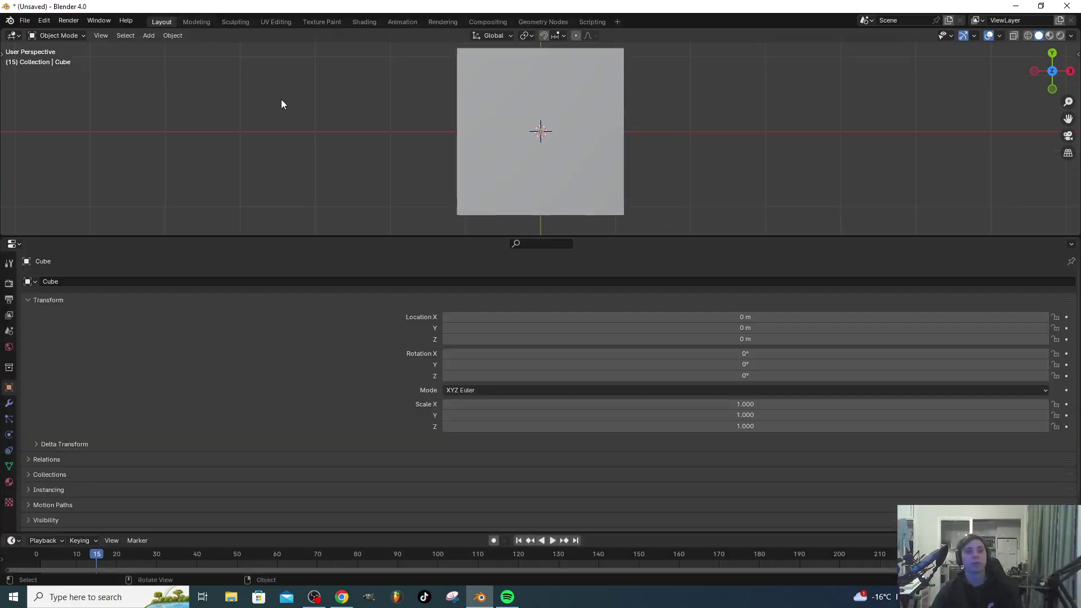
{"action": "key", "text": "ctrl+alt+space"}
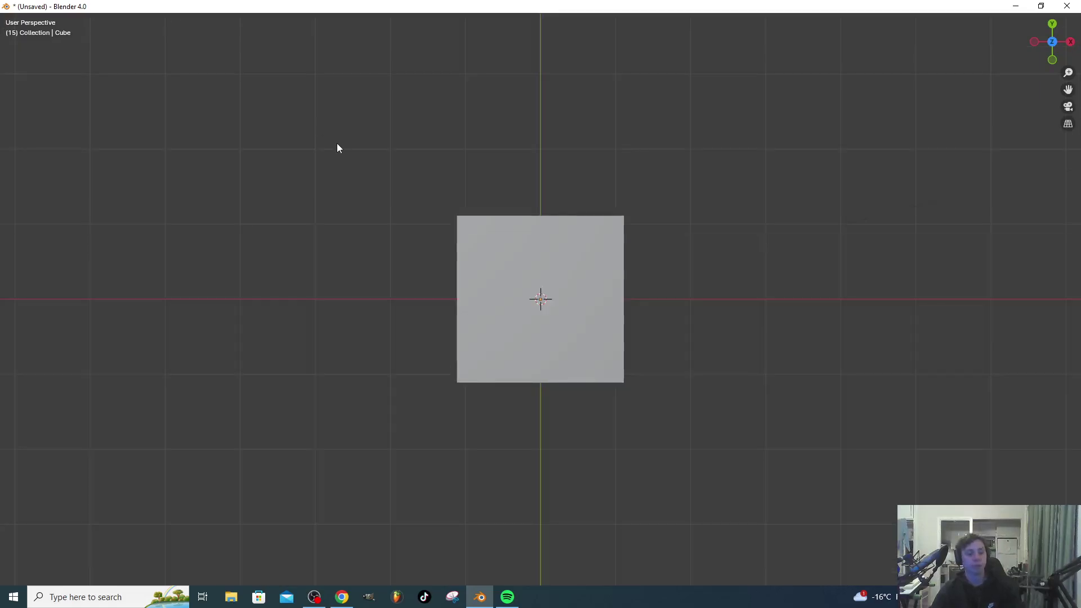
{"action": "key", "text": "ctrl+alt+space"}
{"action": "key", "text": "ctrl+alt+space"}
{"action": "key", "text": "ctrl+alt+space"}
{"action": "left_click", "coordinate": [342, 596]}
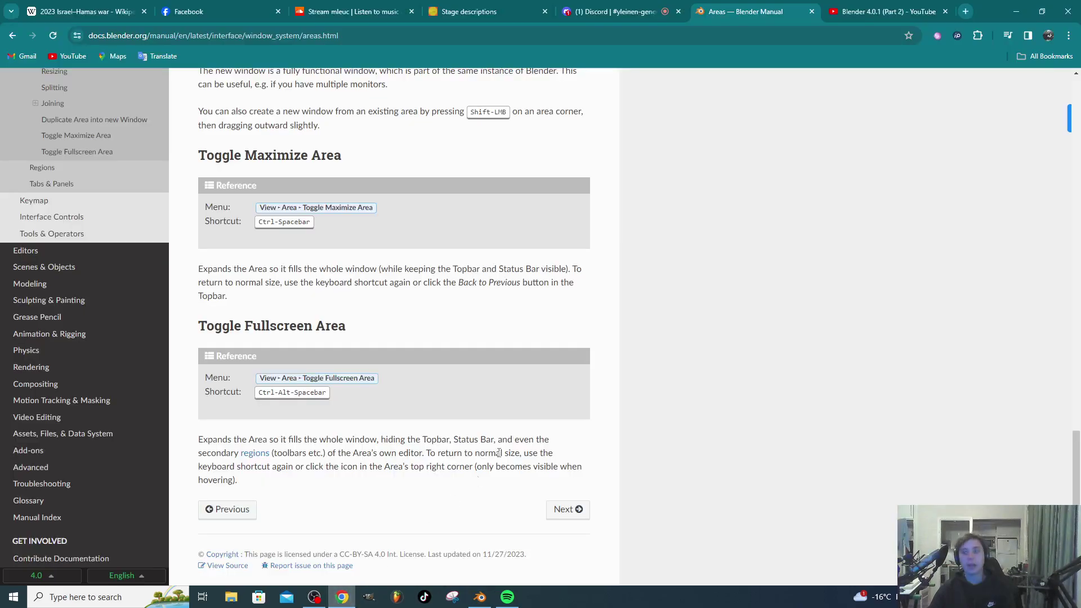